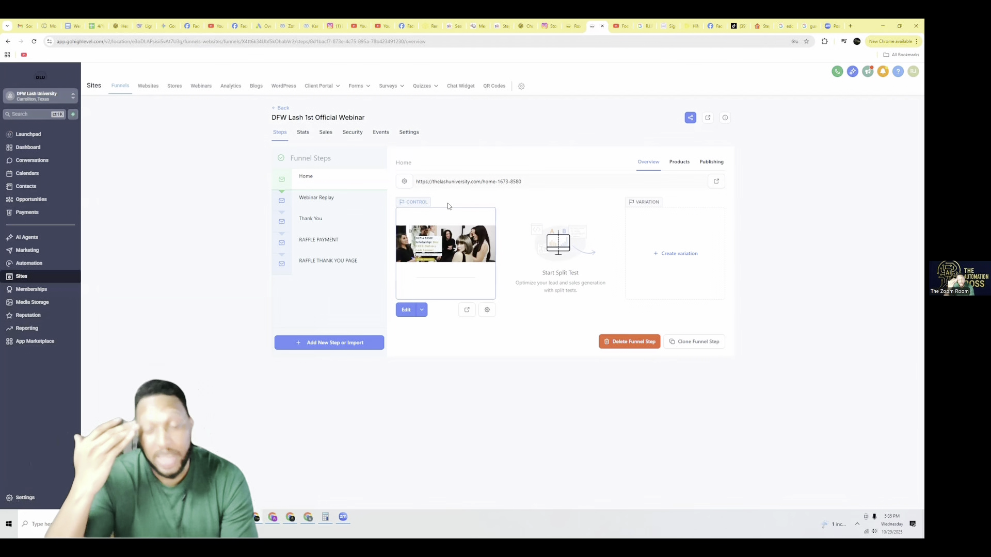
Step: Try to preview the control version of the Home funnel step, and close the preview
right_click(448, 206)
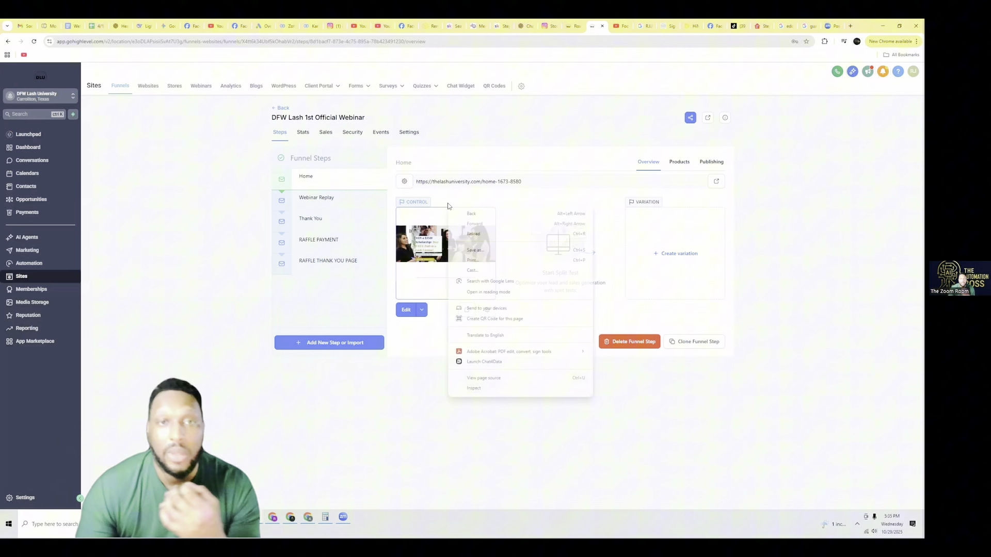
left_click(573, 127)
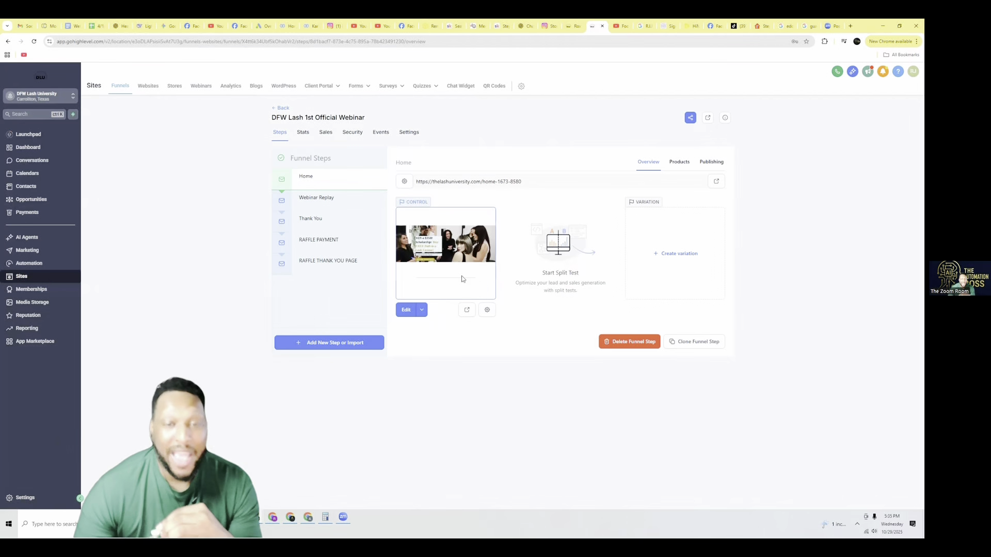
left_click(467, 310)
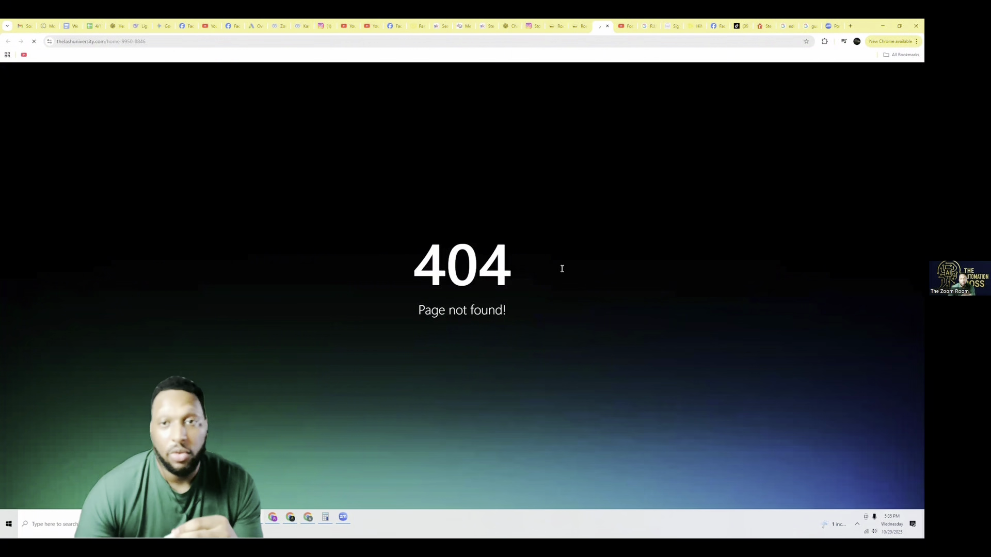
left_click(608, 26)
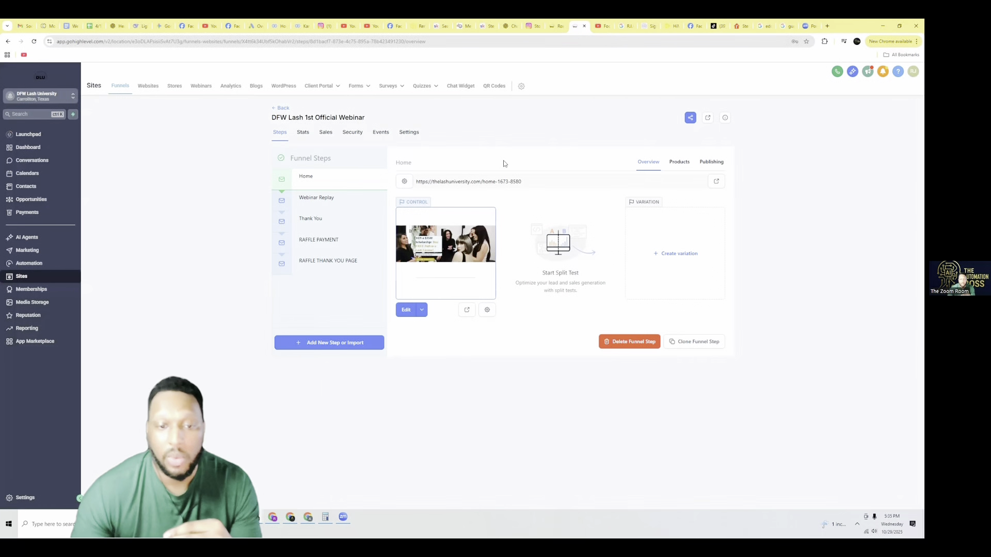
Step: Copy the Home funnel step's page URL and open it in a new browser tab
triple_click(486, 182)
key("ctrl+c")
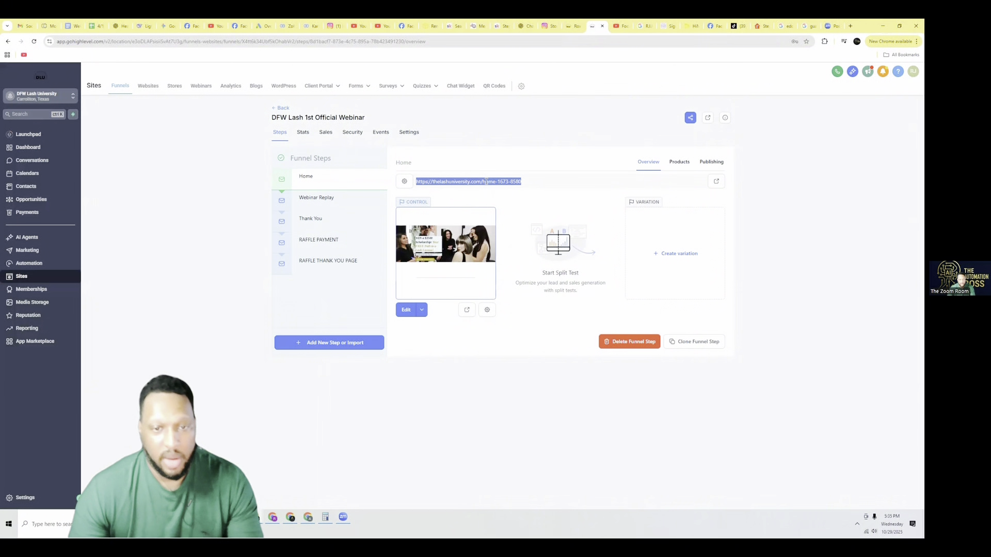
left_click(850, 25)
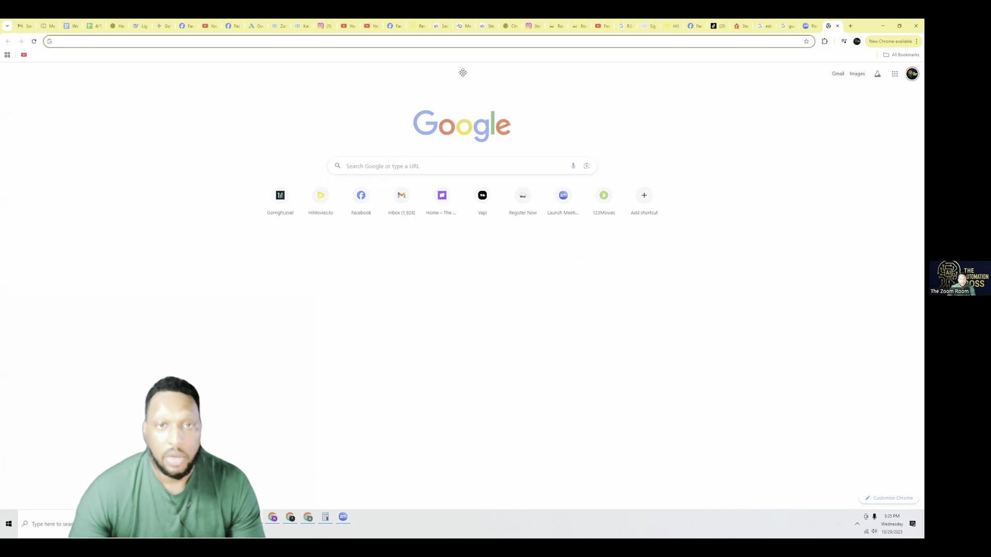
left_click(297, 41)
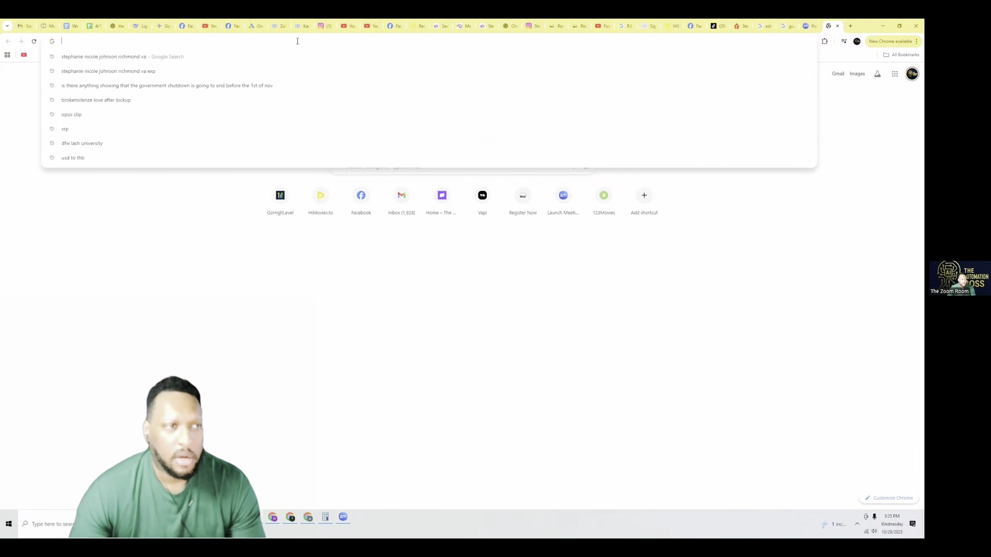
key("ctrl+v")
key("Return")
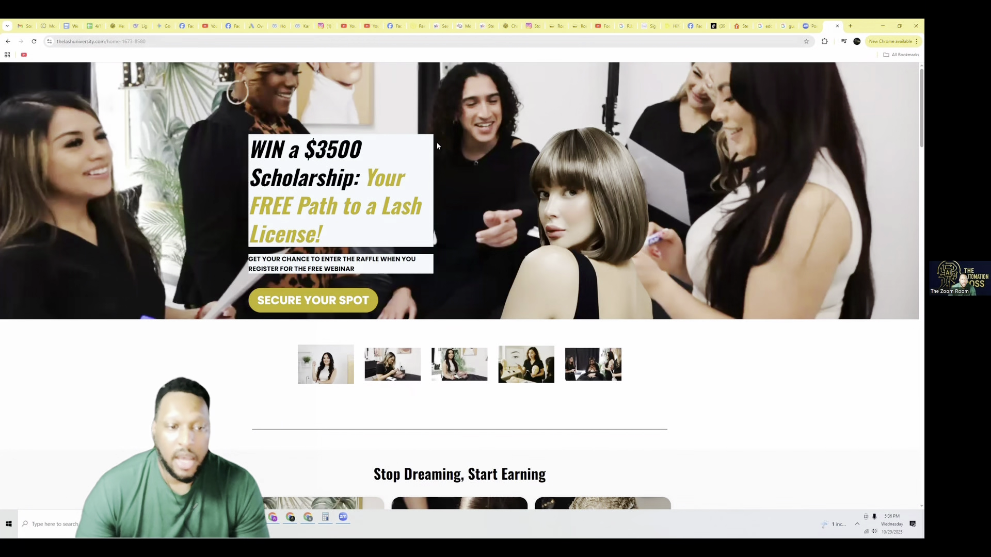
Step: Examine the webinar landing page's sections, from the scholarship headline and course outline to the raffle banner and student success stories
scroll(437, 146, "down", 5)
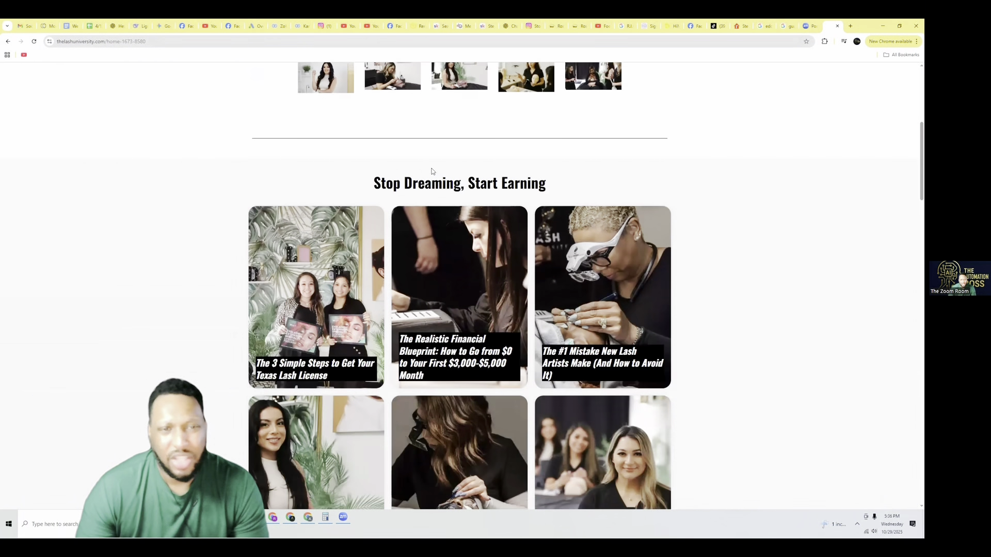
scroll(433, 173, "up", 3)
scroll(439, 178, "down", 2)
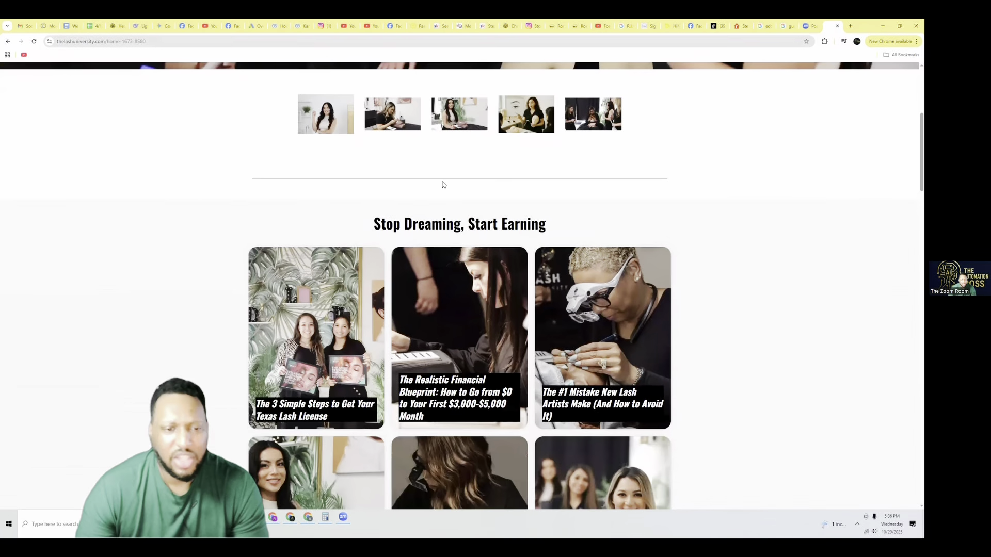
scroll(444, 185, "down", 6)
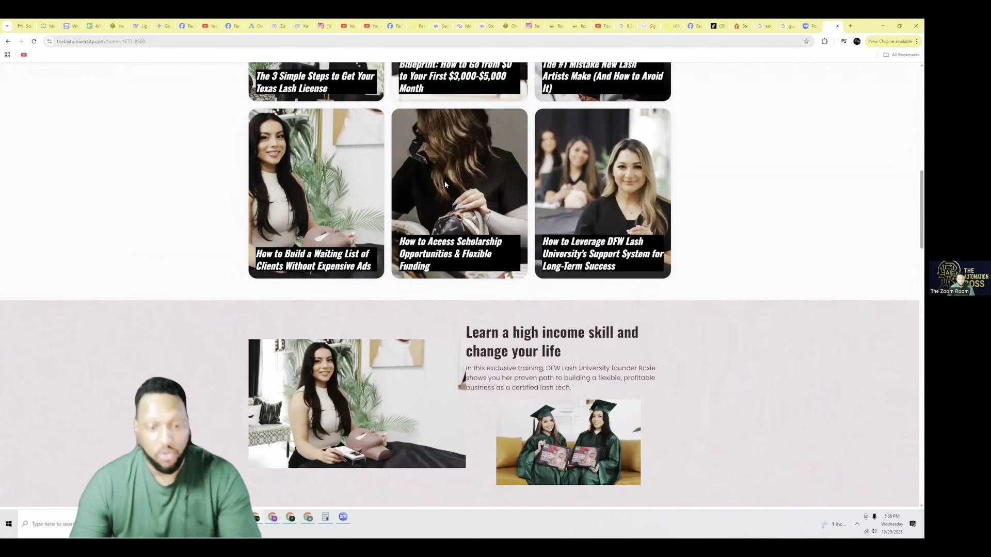
scroll(445, 184, "down", 6)
scroll(445, 183, "down", 6)
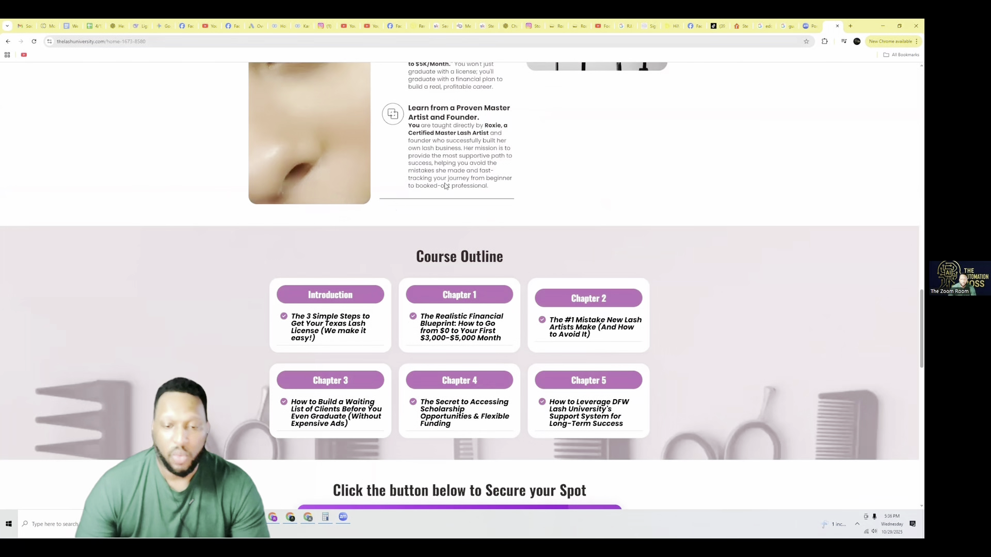
scroll(445, 184, "down", 7)
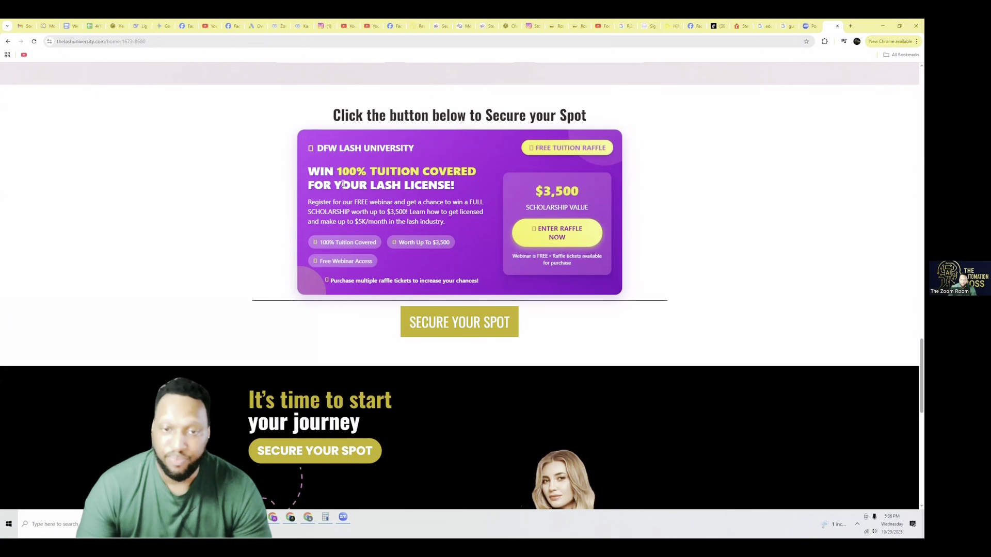
scroll(485, 209, "down", 4)
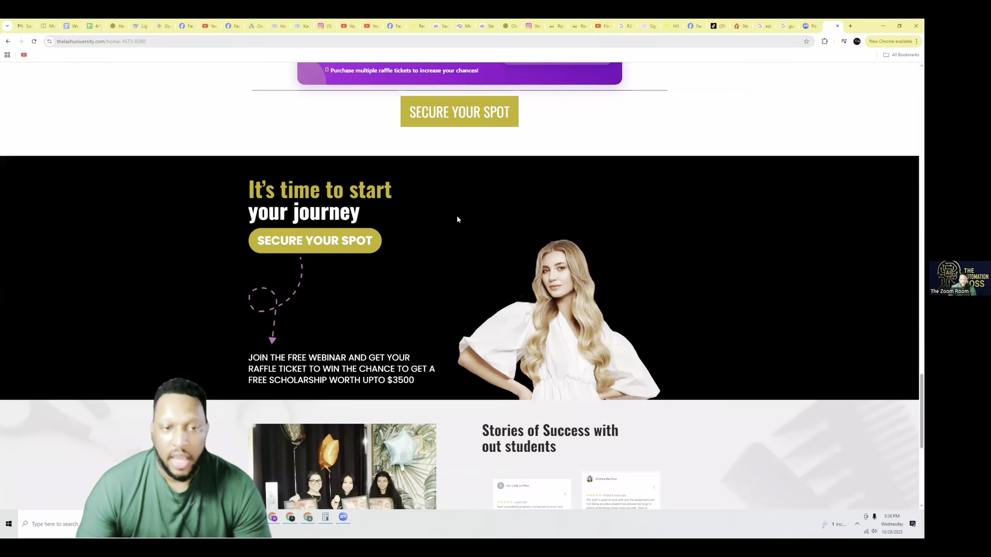
scroll(463, 218, "down", 5)
scroll(464, 219, "down", 2)
scroll(467, 222, "up", 10)
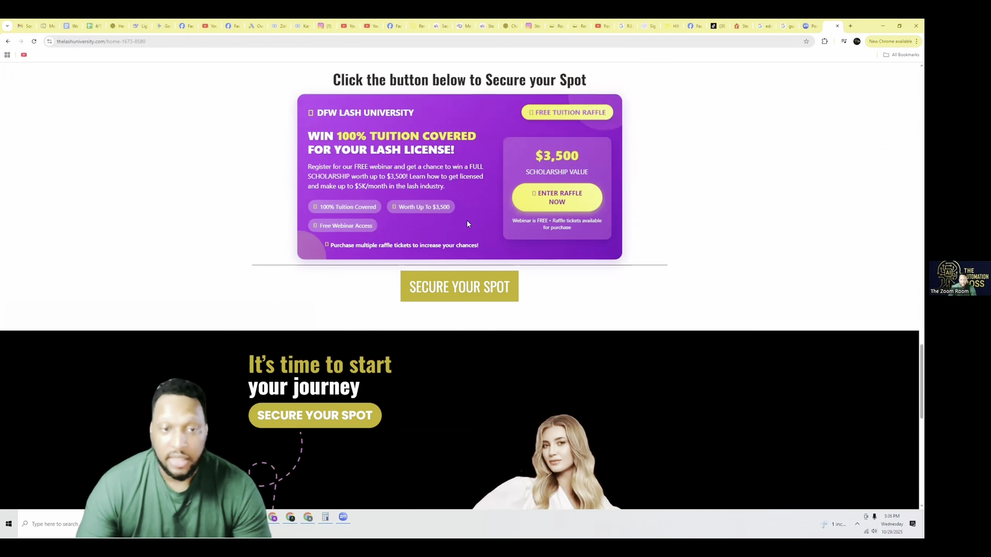
scroll(450, 289, "down", 9)
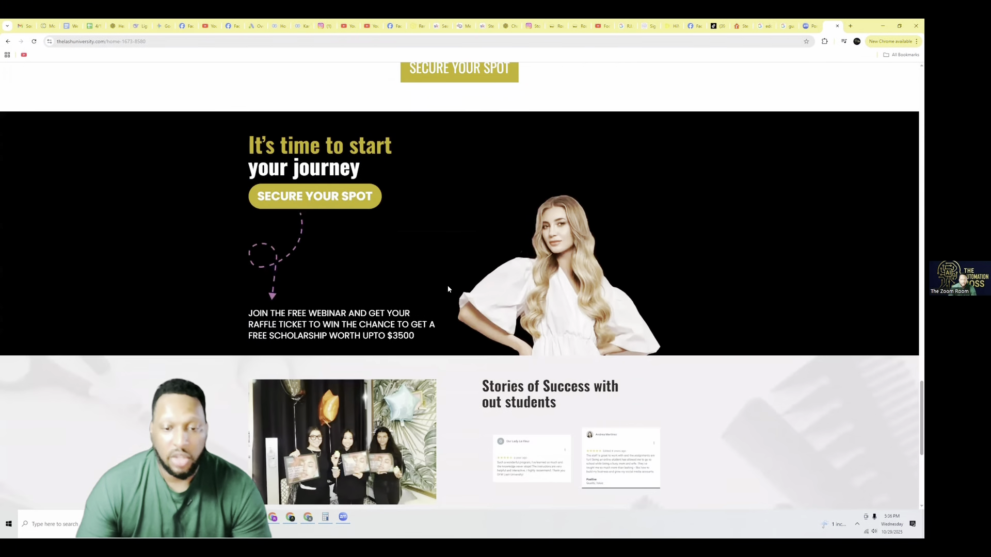
scroll(449, 292, "up", 5)
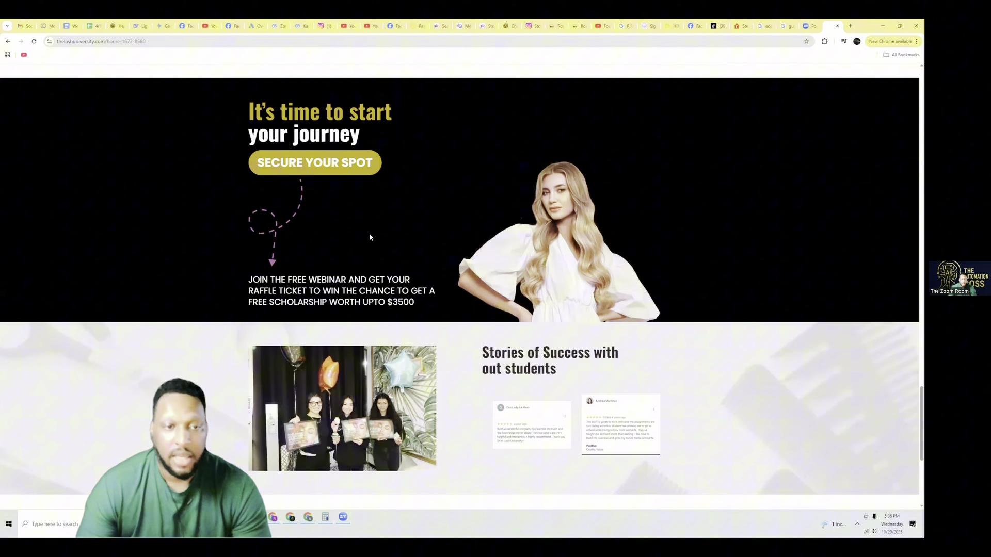
Step: Open the registration pop-up from the "It's time to start your journey" section, play its video with sound, and mute it
left_click(344, 166)
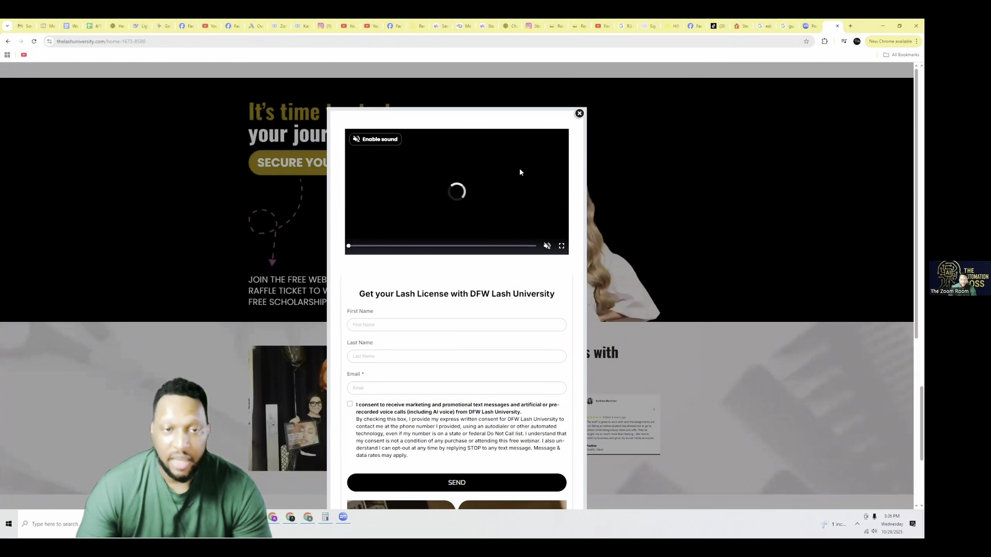
left_click(379, 139)
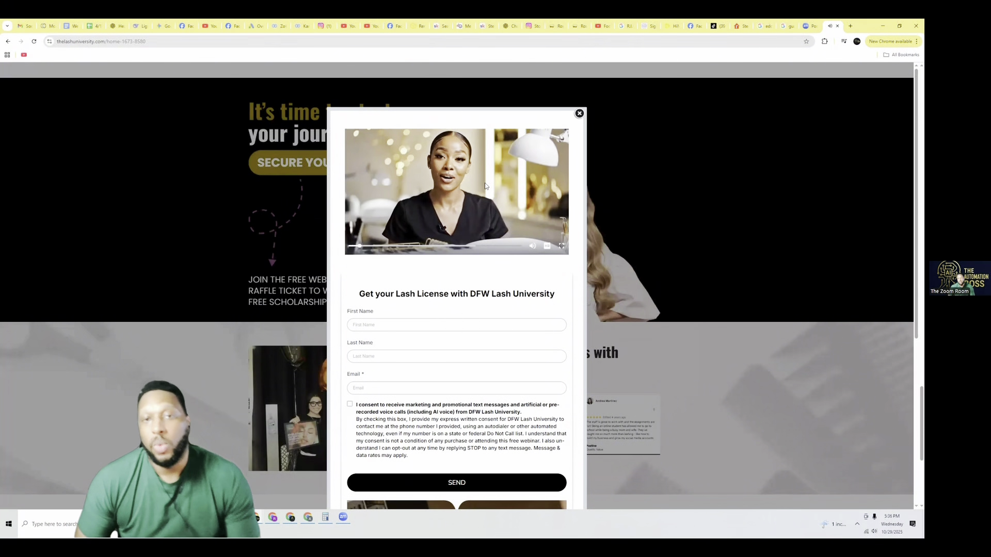
left_click(532, 246)
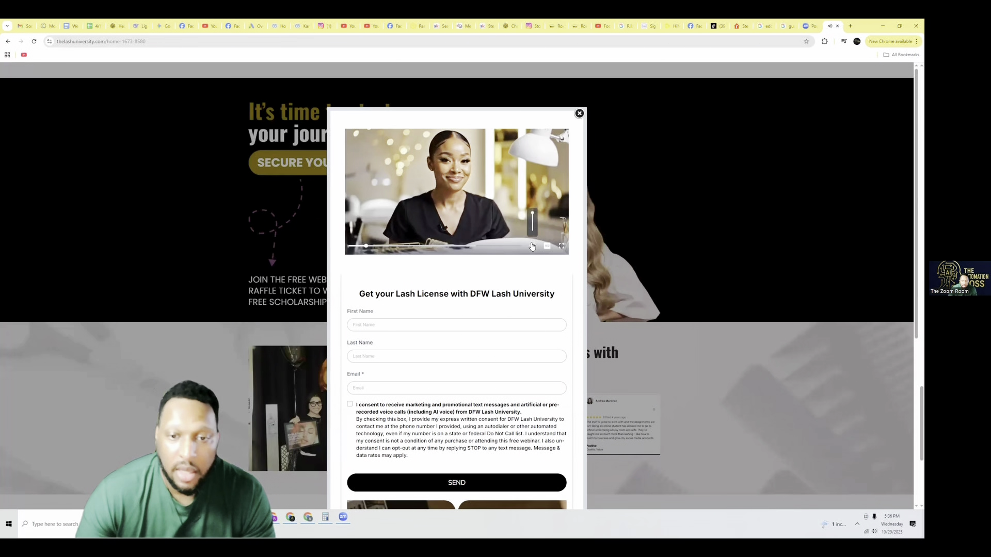
left_click(532, 247)
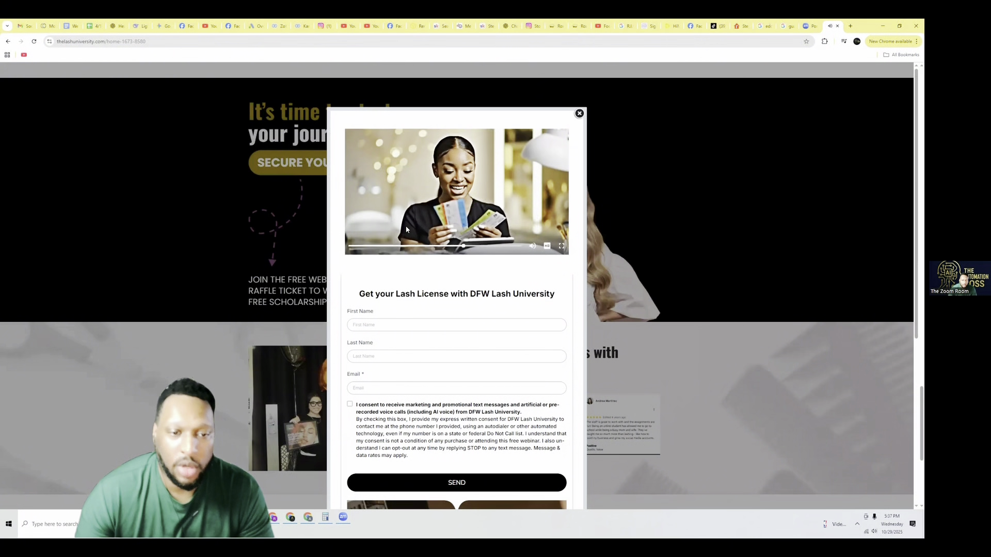
mouse_move(538, 247)
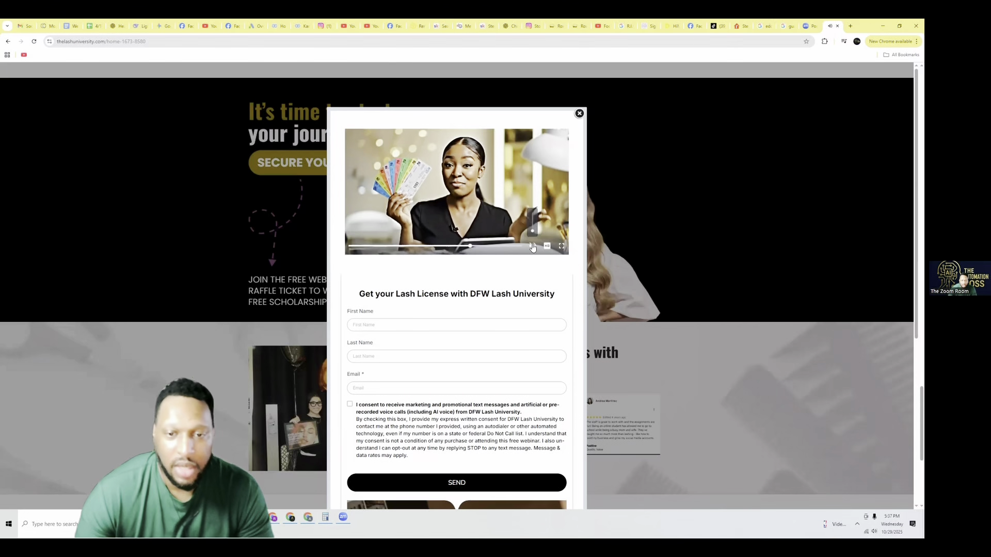
Step: Fill in the registrant's first name, last name and e-mail, accept the marketing consent, and submit the registration form
scroll(515, 247, "down", 2)
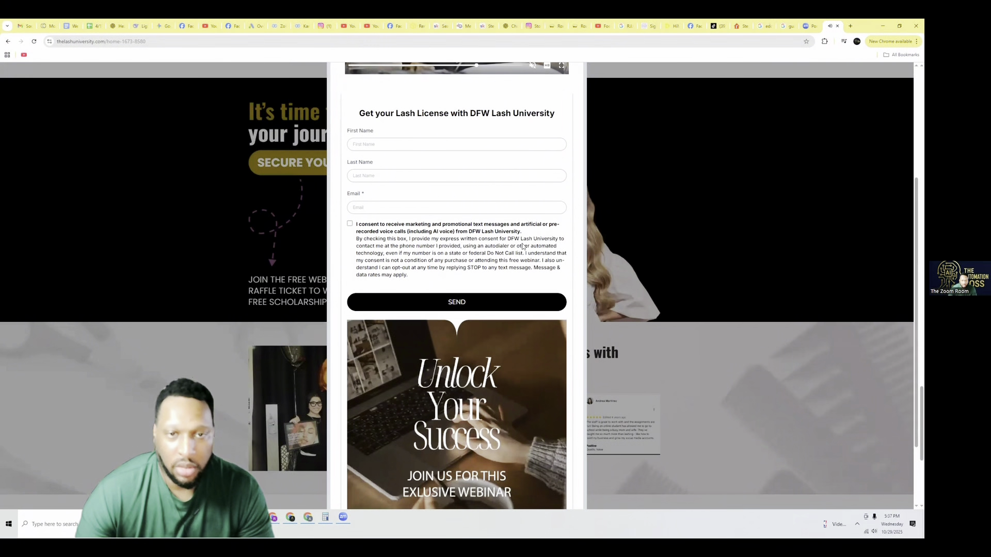
scroll(514, 245, "up", 3)
scroll(510, 246, "down", 2)
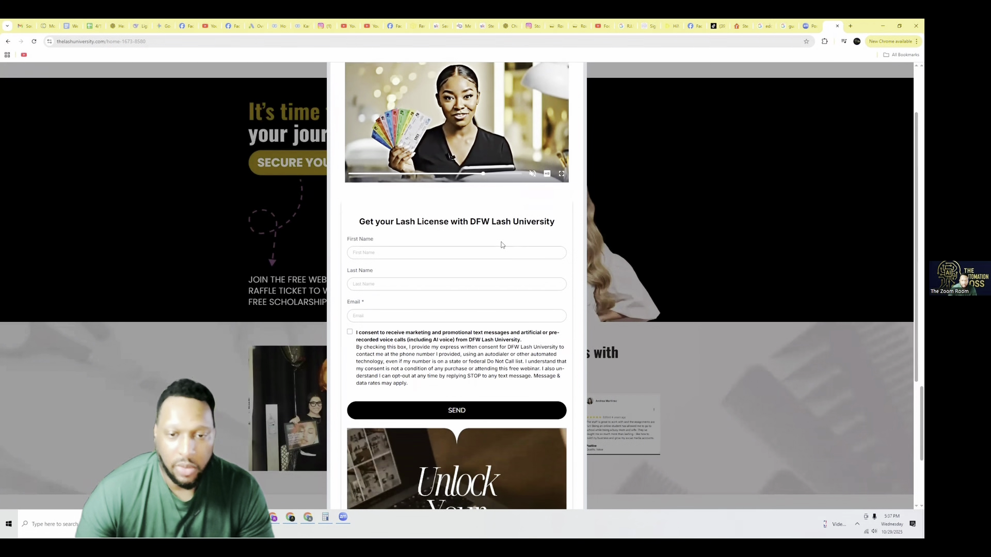
left_click(442, 251)
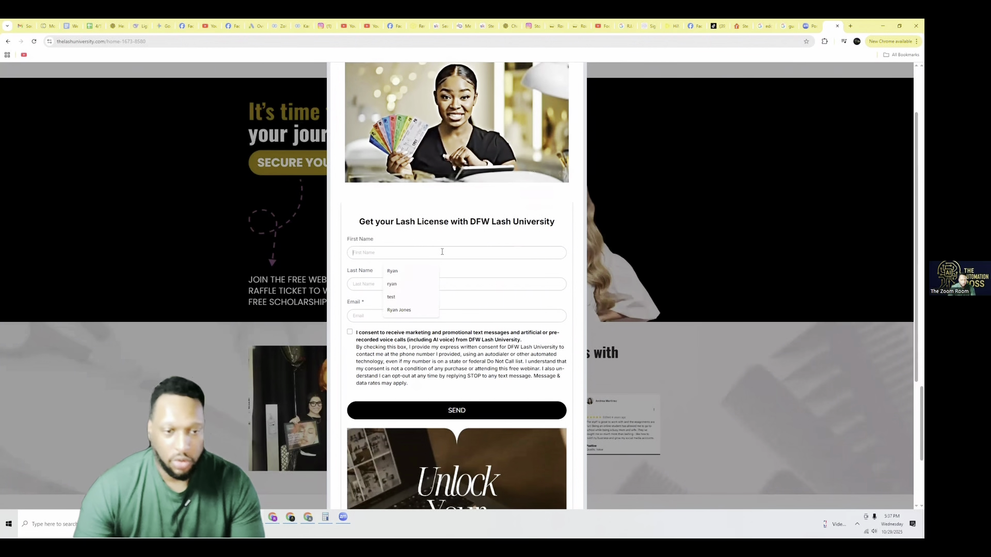
left_click(408, 271)
left_click(410, 283)
left_click(404, 304)
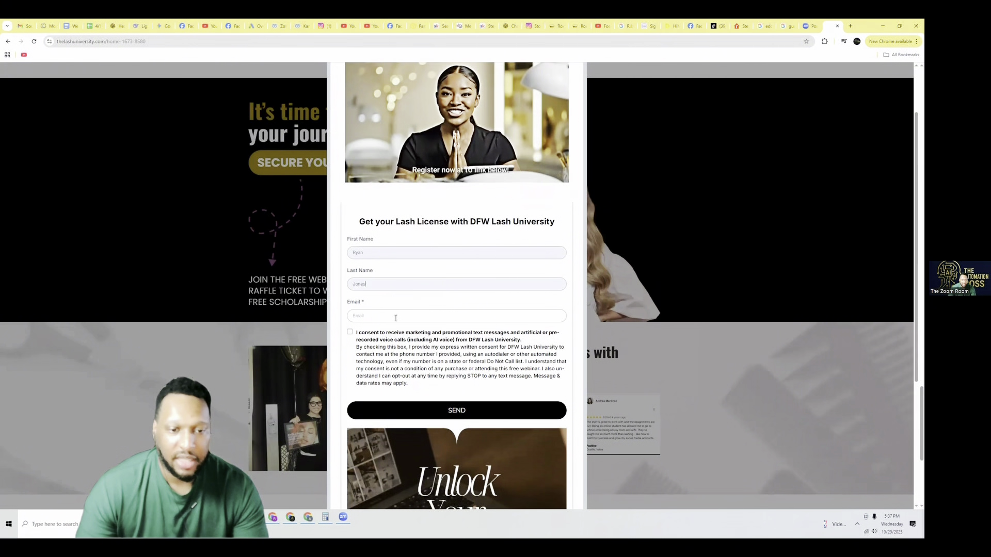
left_click(390, 316)
left_click(408, 333)
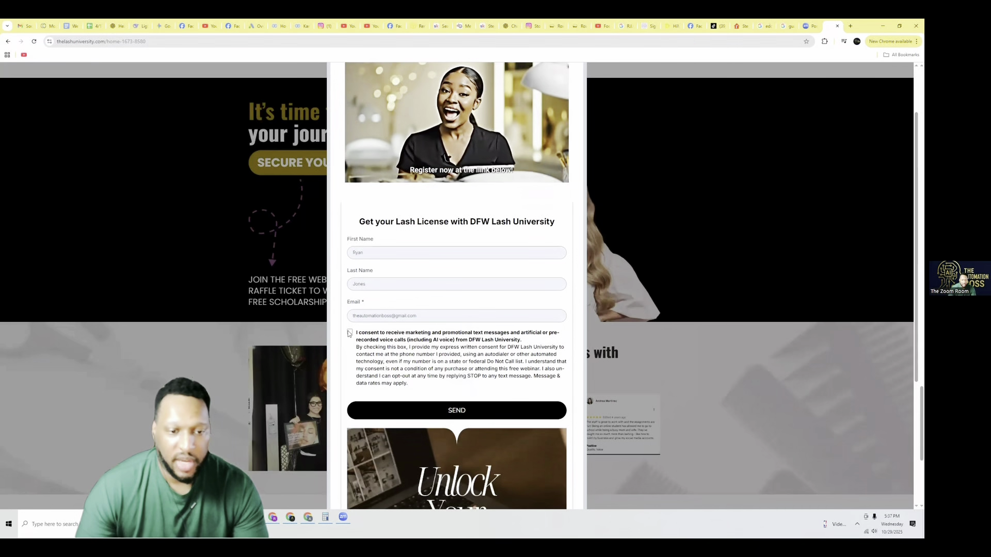
left_click(418, 366)
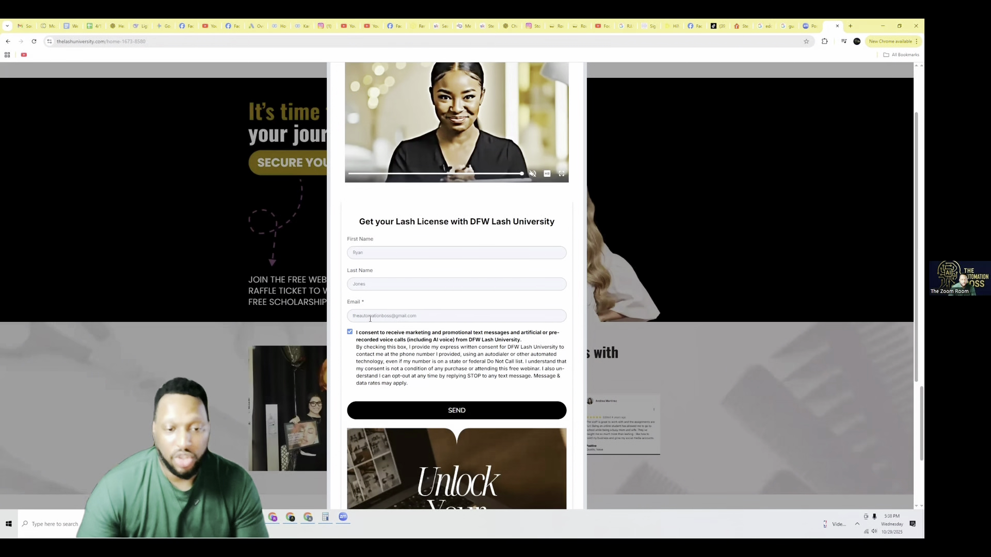
left_click(456, 411)
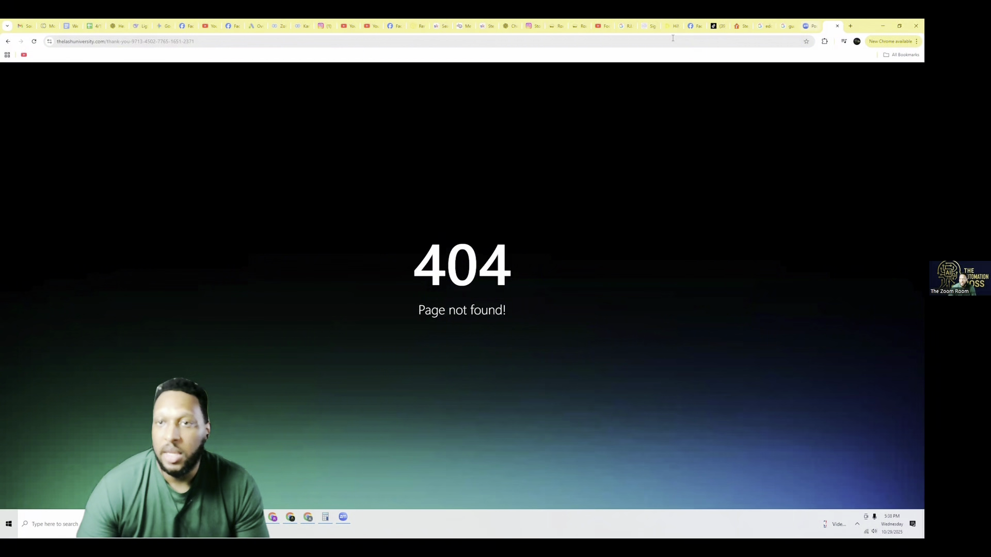
Step: Return to the DFW Lash 1st Official Webinar funnel and preview the control page of its Thank You step
left_click(553, 26)
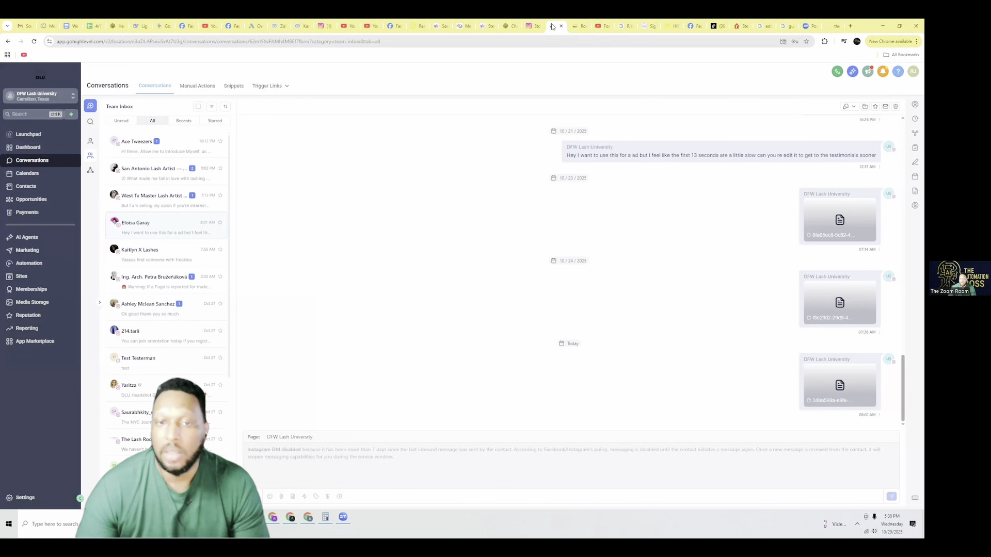
left_click(573, 26)
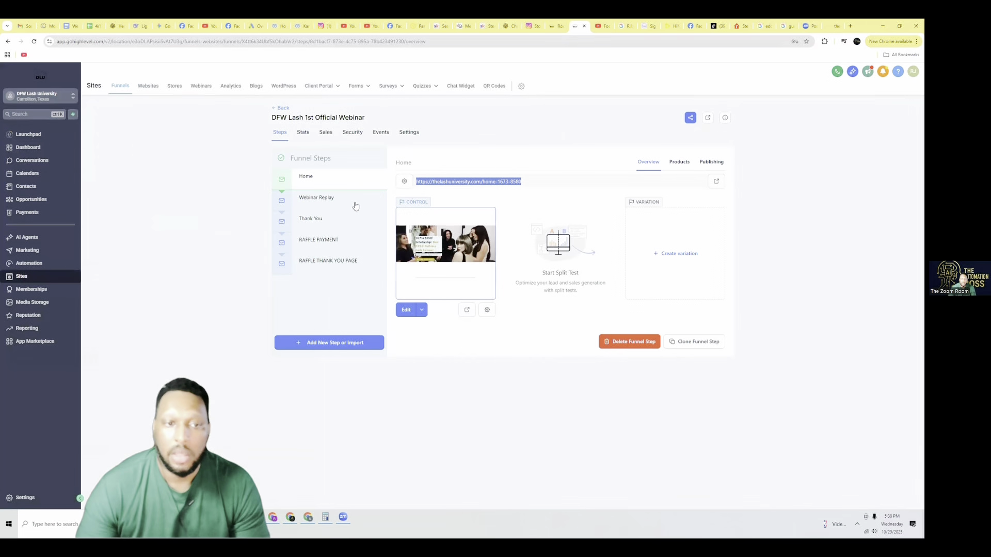
left_click(319, 222)
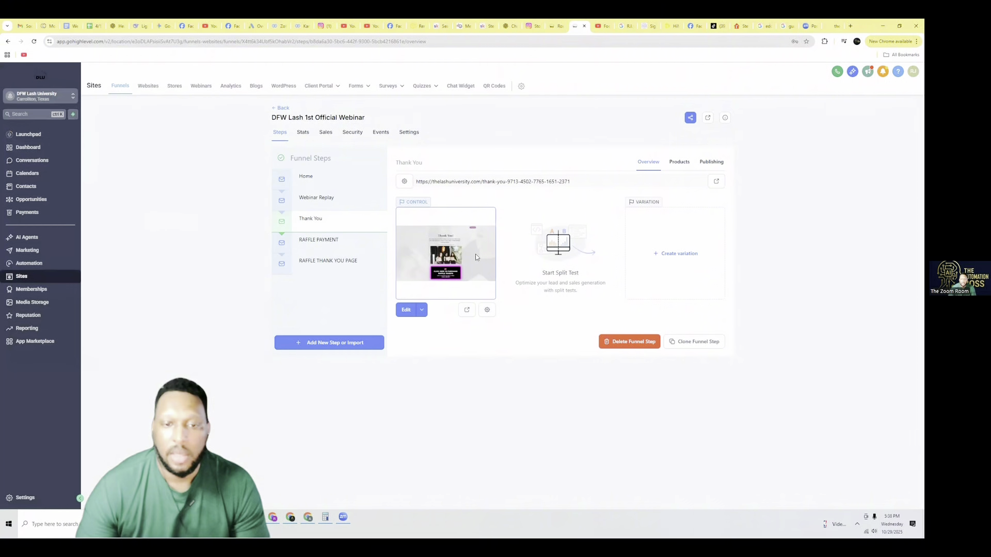
left_click(466, 309)
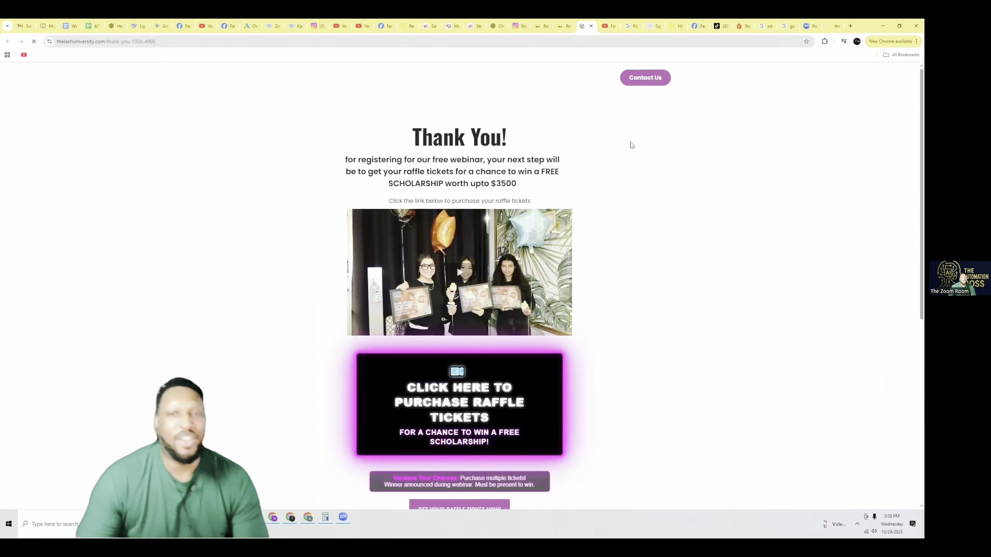
Step: Review the thank-you page's content and play its raffle video with sound
scroll(586, 131, "down", 5)
scroll(586, 132, "up", 5)
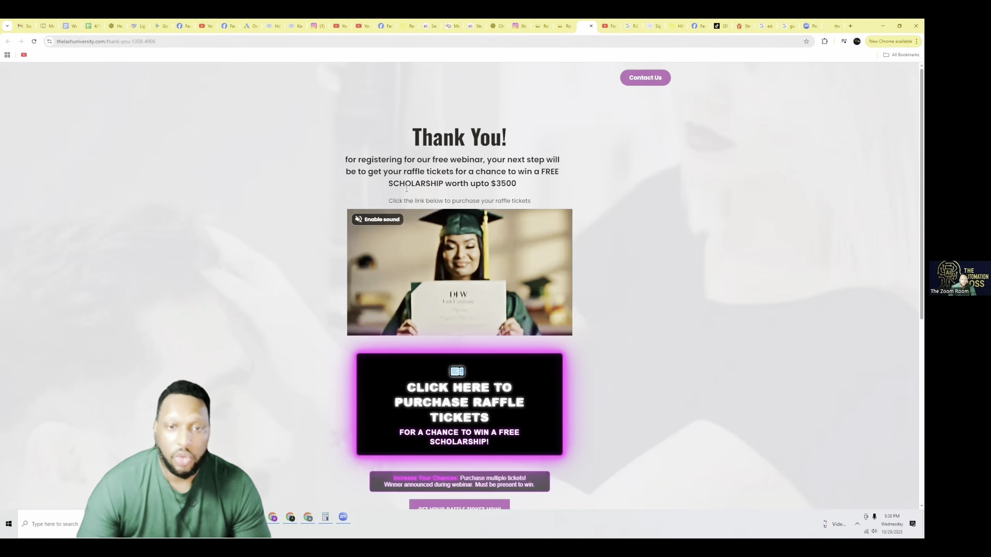
left_click(380, 221)
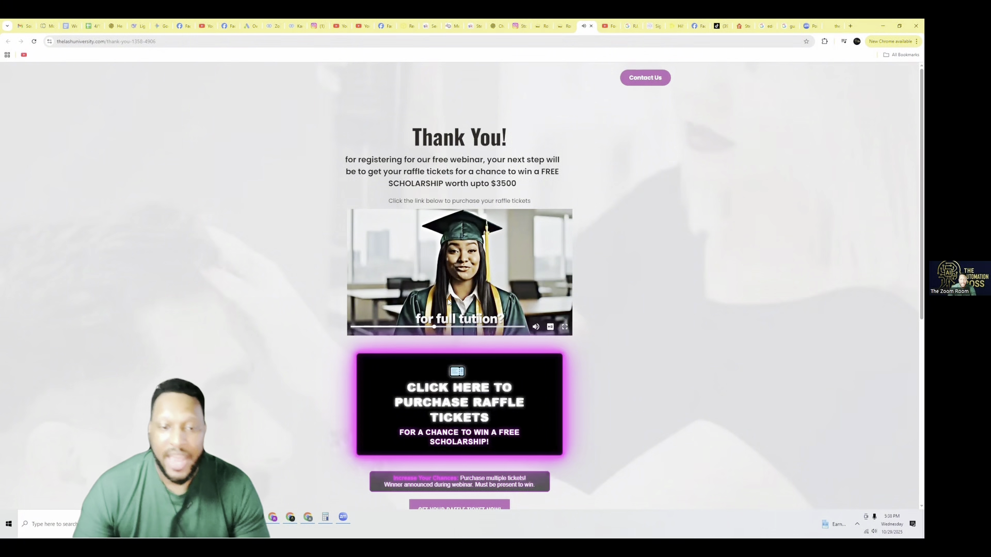
Step: Mute the raffle video and follow the "Click here to purchase raffle tickets" banner link on the thank-you page
left_click(536, 327)
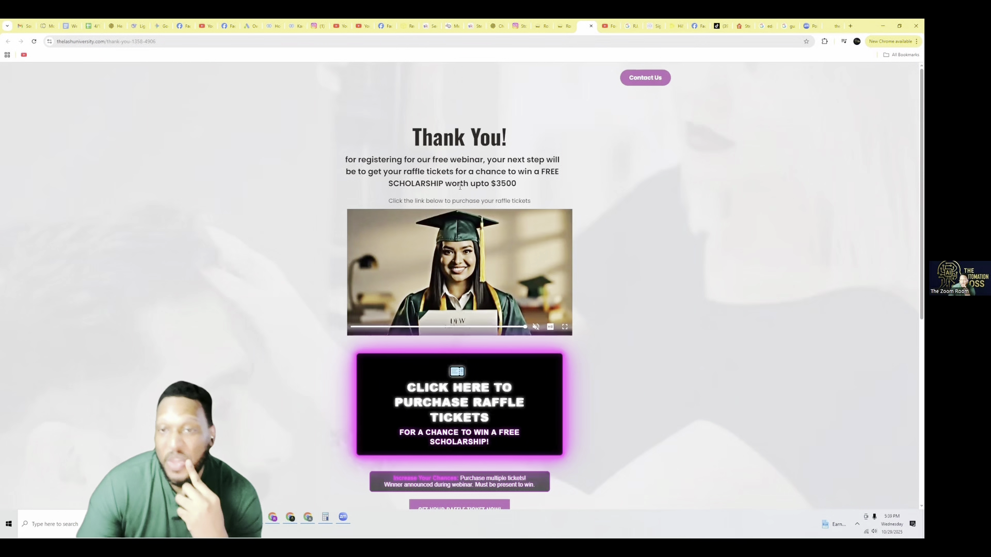
scroll(460, 186, "down", 2)
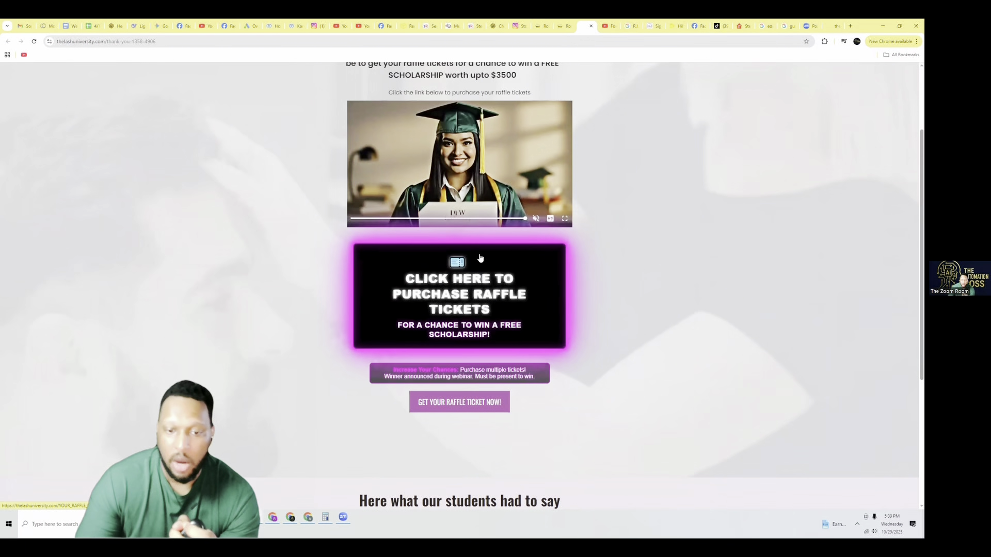
left_click(475, 308)
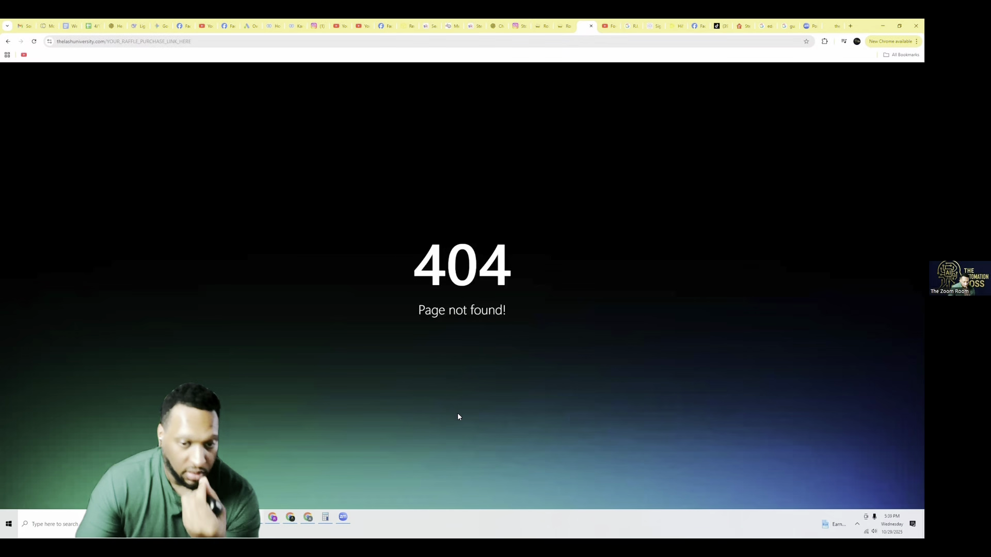
Step: Go back to the webinar thank-you page and open the raffle payment page through "Get your raffle ticket now!"
left_click(563, 26)
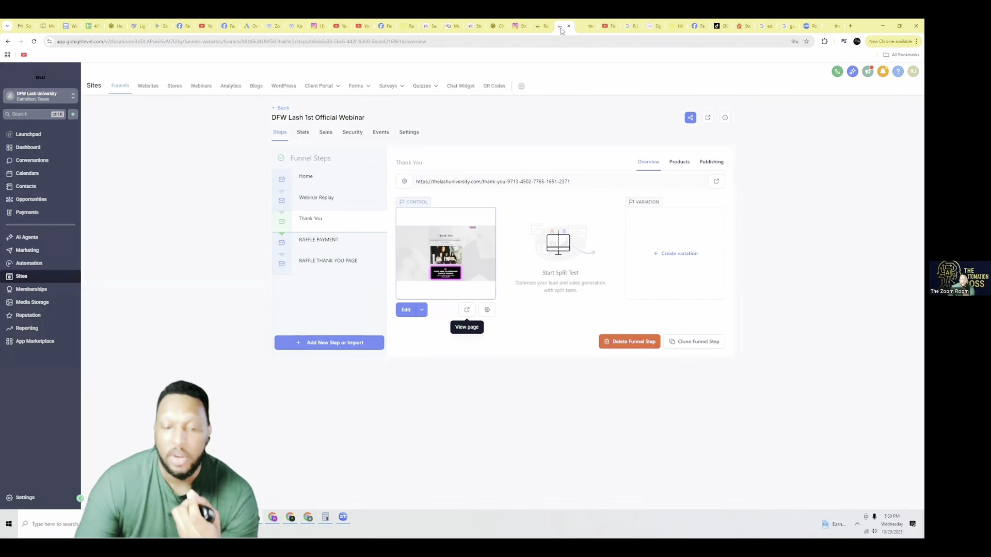
left_click(584, 28)
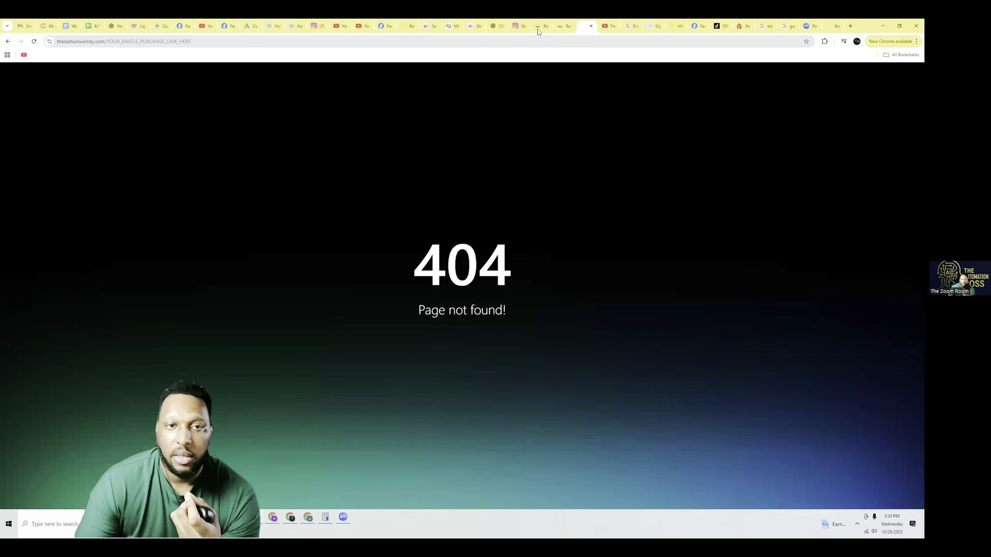
left_click(7, 42)
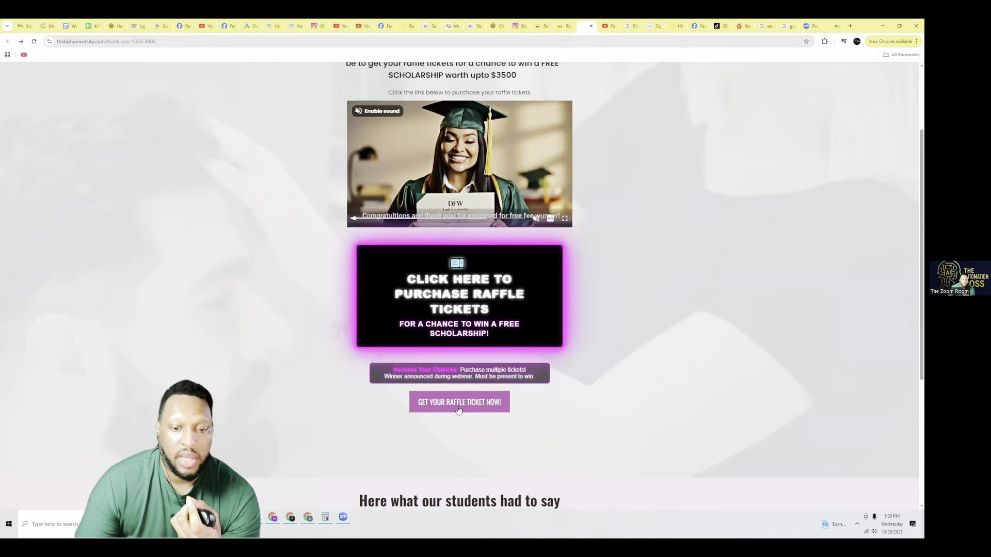
left_click(459, 407)
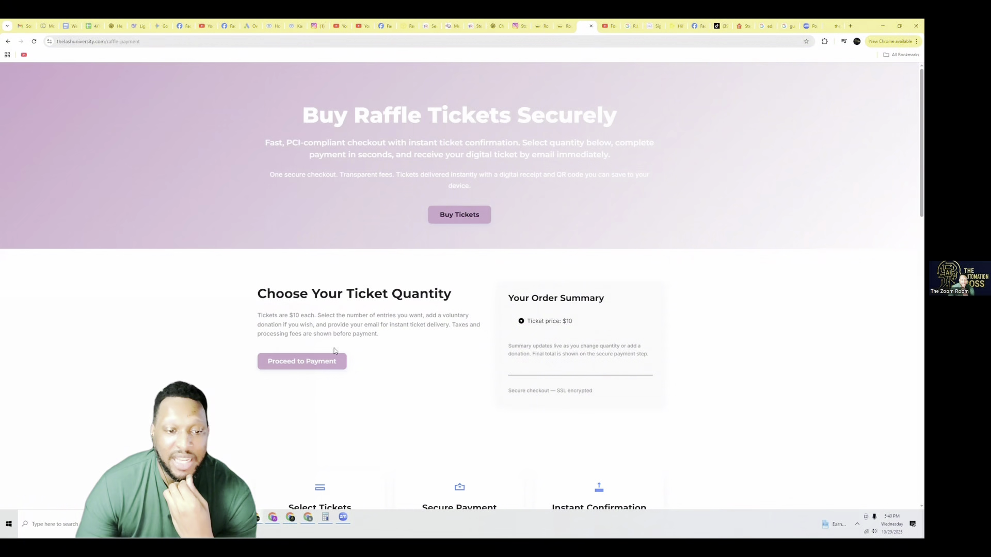
Step: Proceed to payment on the raffle page and review its ticket, payment guarantee and billing sections
left_click(325, 363)
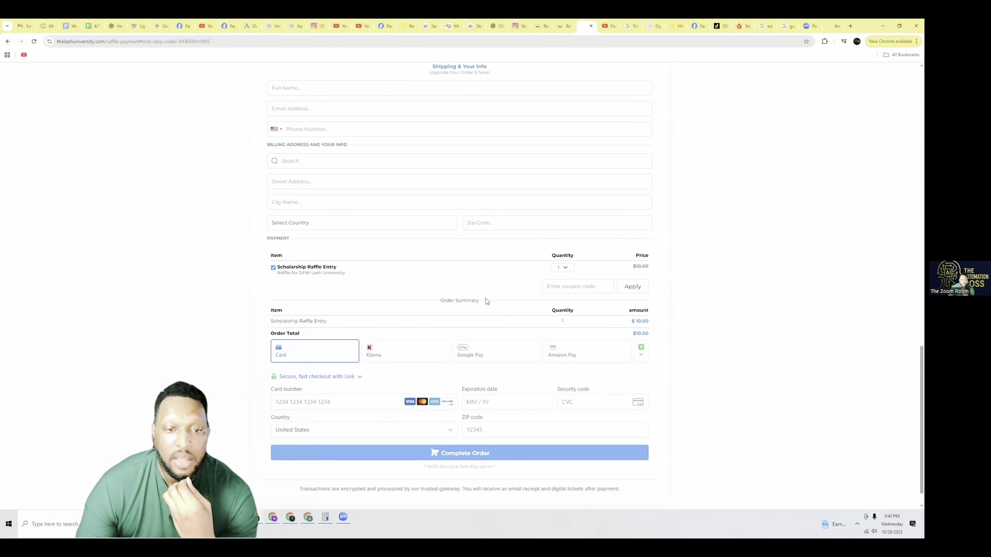
scroll(418, 257, "up", 2)
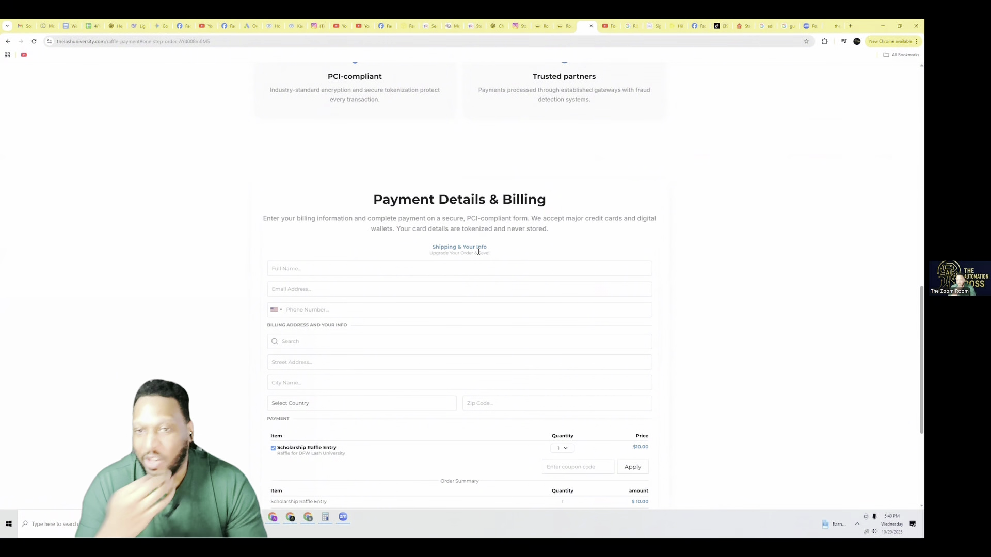
scroll(482, 296, "up", 6)
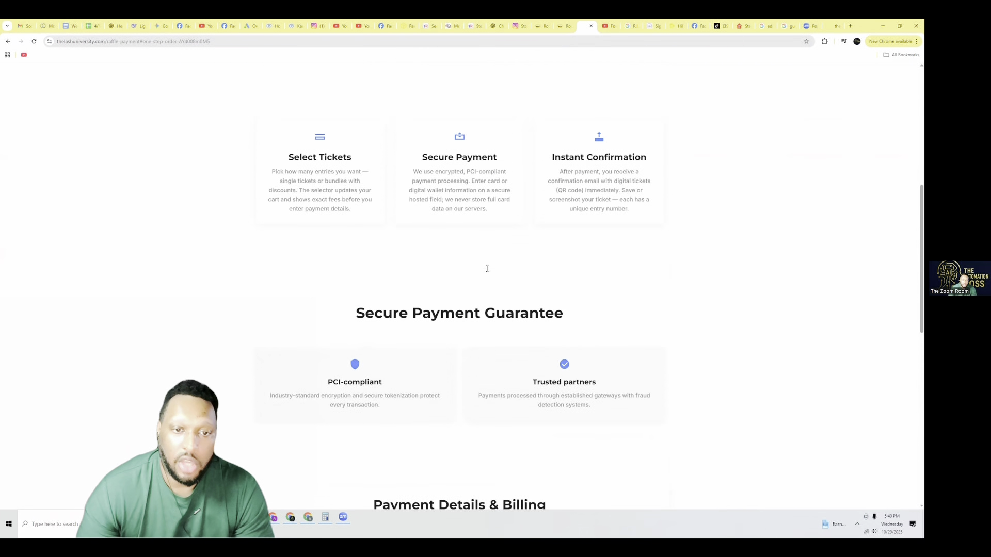
scroll(446, 286, "down", 8)
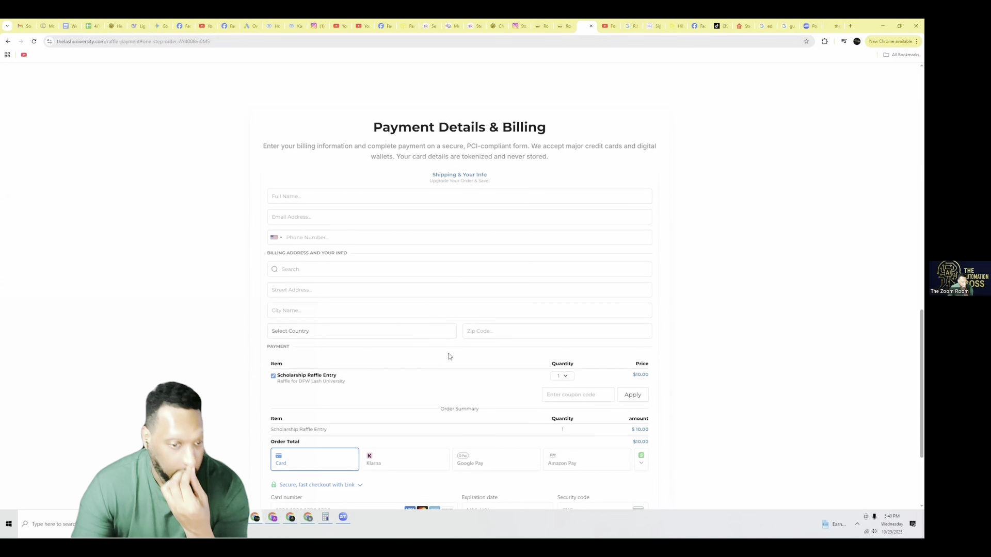
Step: Try a Scholarship Raffle Entry quantity of 9, set it back to 1, and review the rest of the order form
left_click(565, 380)
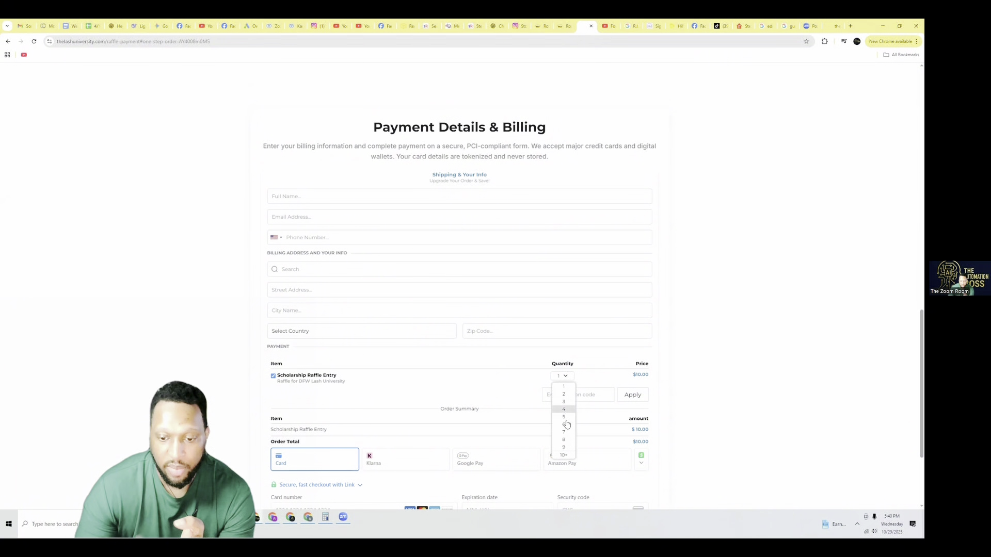
left_click(568, 451)
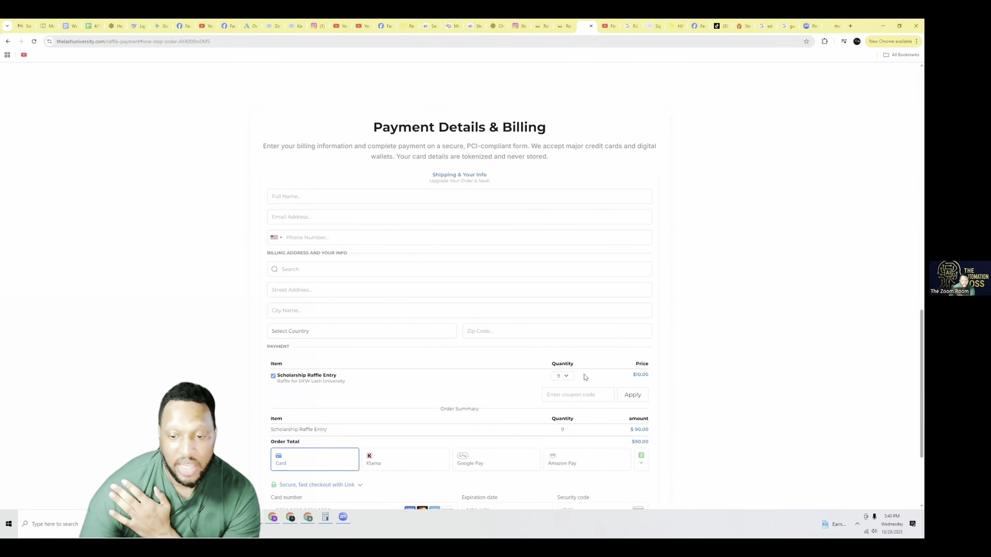
left_click(562, 376)
left_click(568, 387)
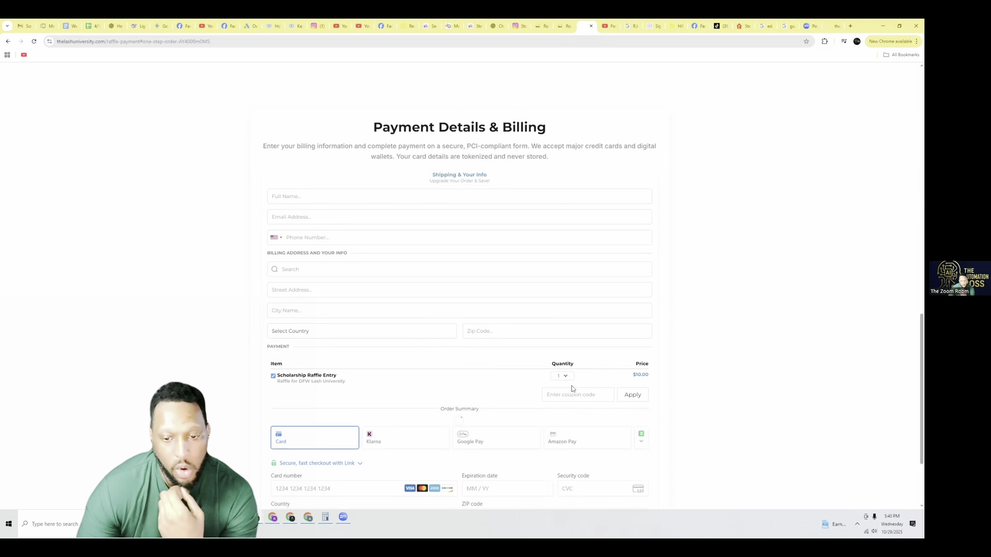
scroll(510, 377, "down", 3)
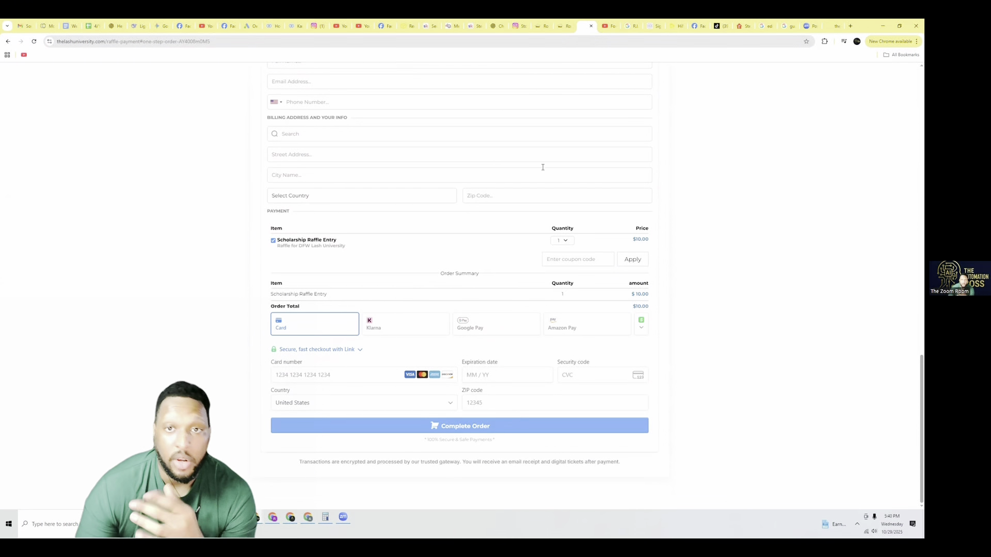
Step: Return to the DFW Lash 1st Official Webinar funnel, preview the RAFFLE THANK YOU PAGE step's control page, and review its full content
left_click(562, 27)
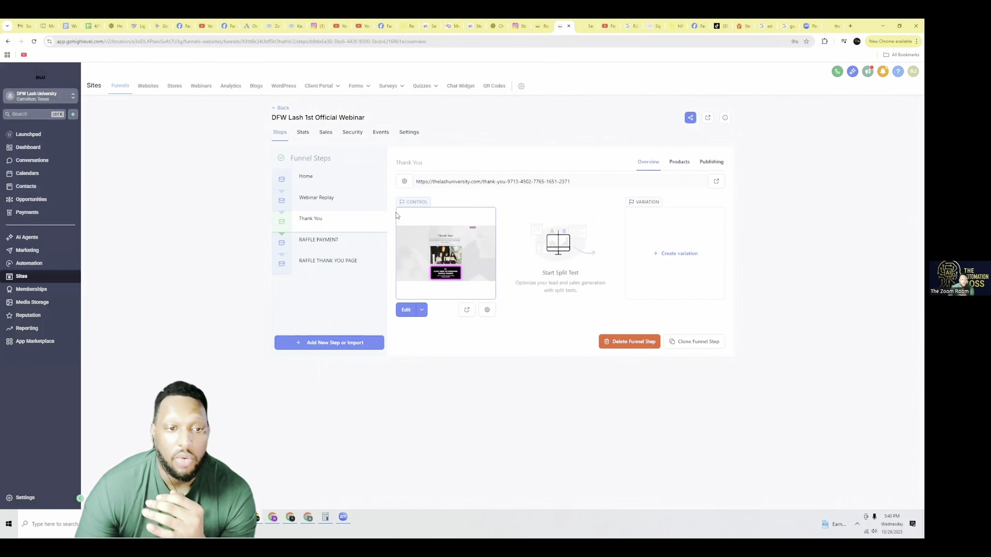
left_click(329, 243)
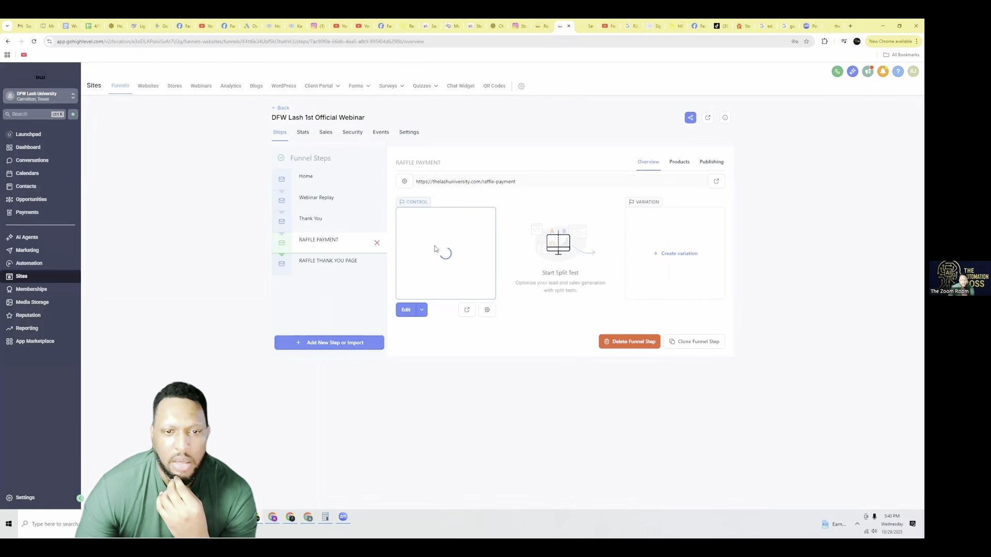
left_click(337, 261)
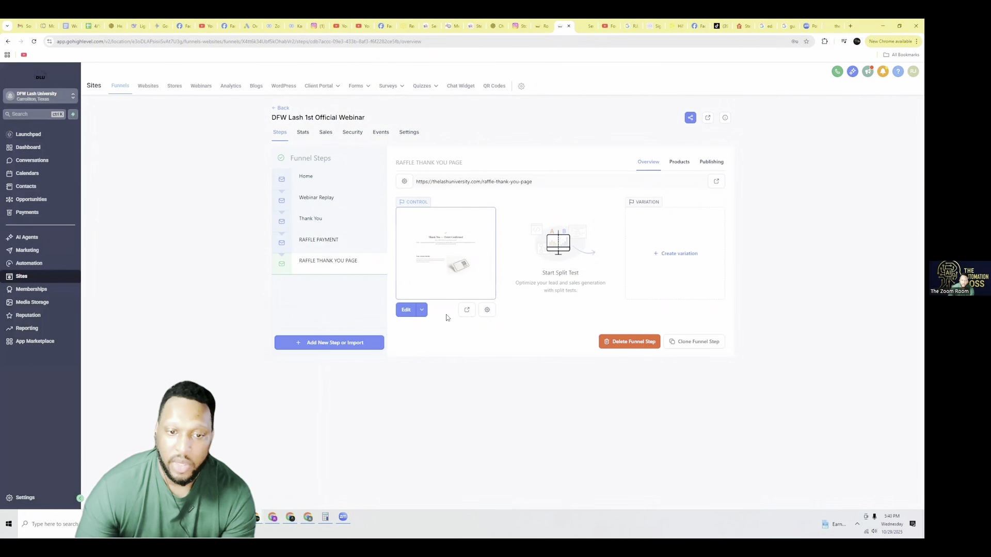
left_click(470, 313)
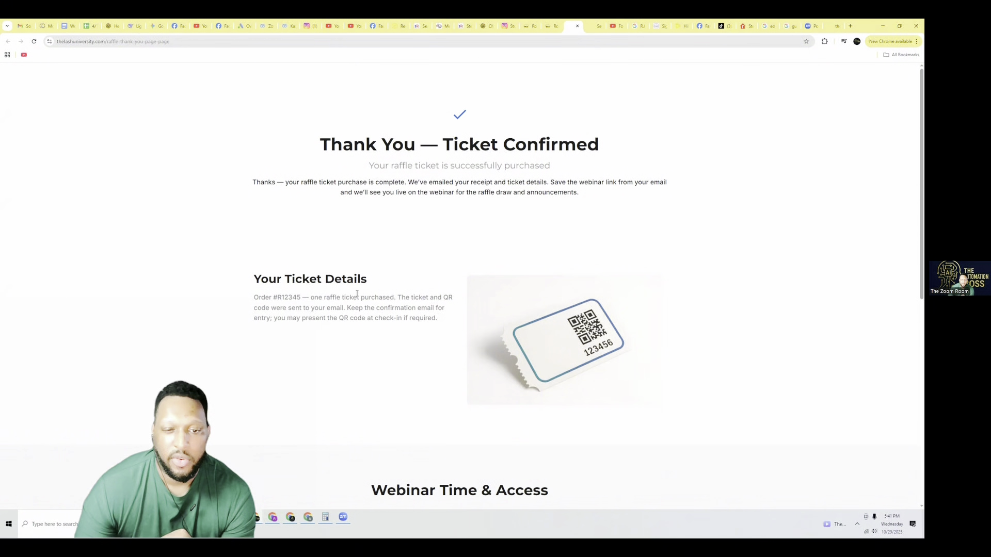
scroll(356, 294, "down", 8)
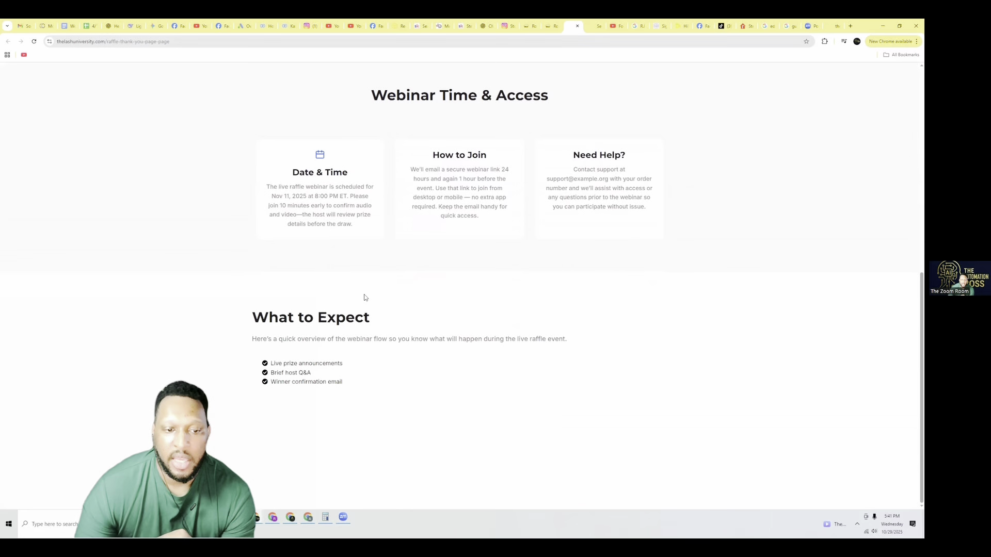
scroll(365, 298, "up", 8)
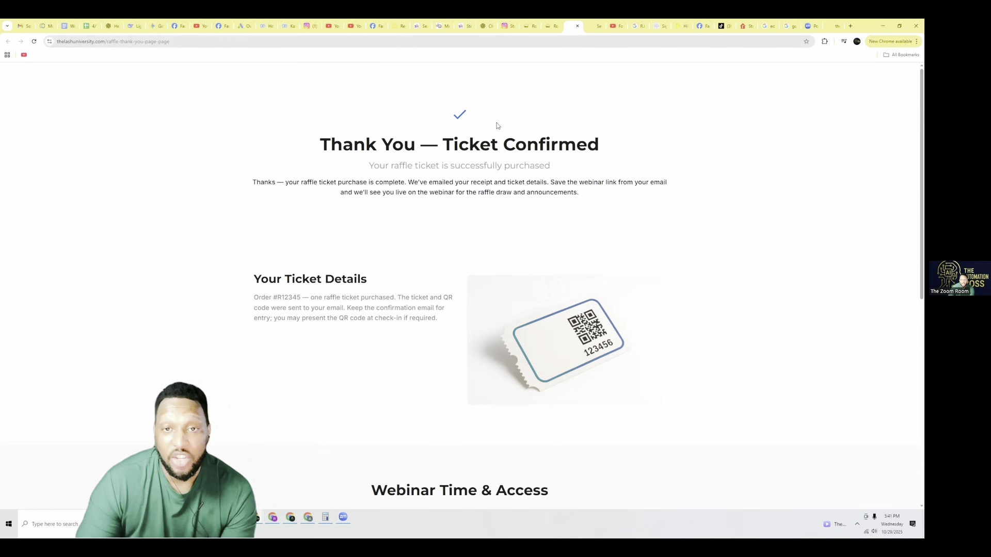
Step: In the account's automation workflows, open "11/11/25 DFW LASH - Webinar Registration Confirmation & Reminders" from the 11/11/25 Webinar Automations folder
left_click(552, 26)
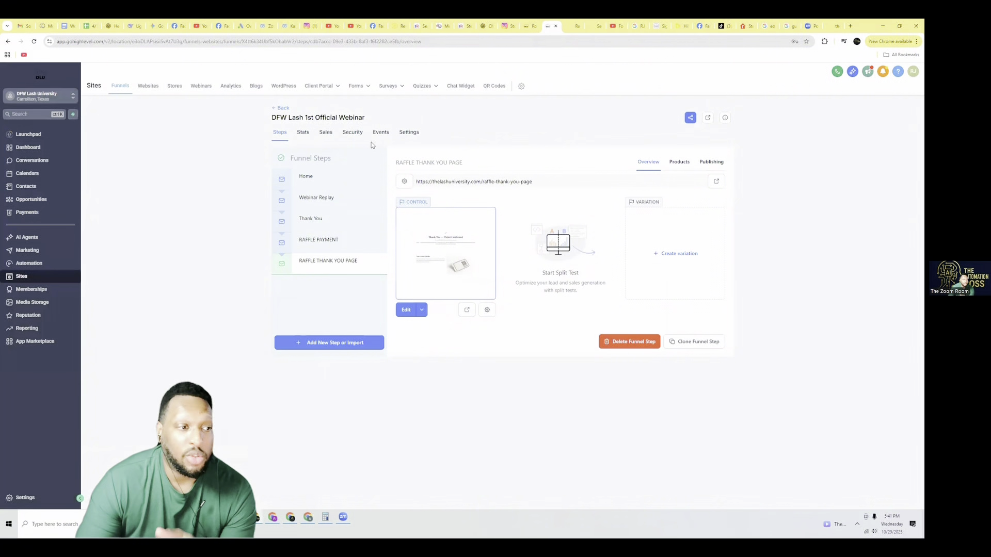
left_click(44, 264)
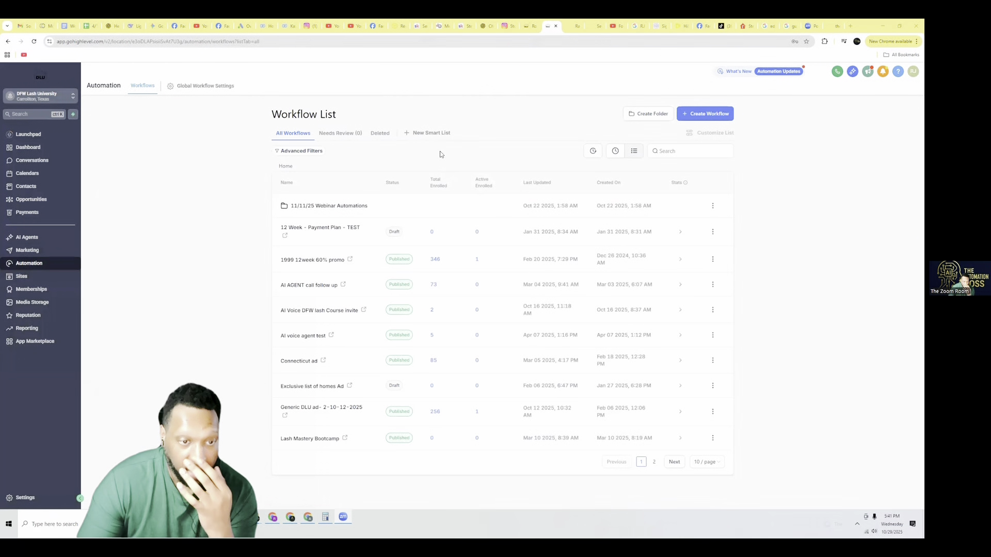
left_click(330, 207)
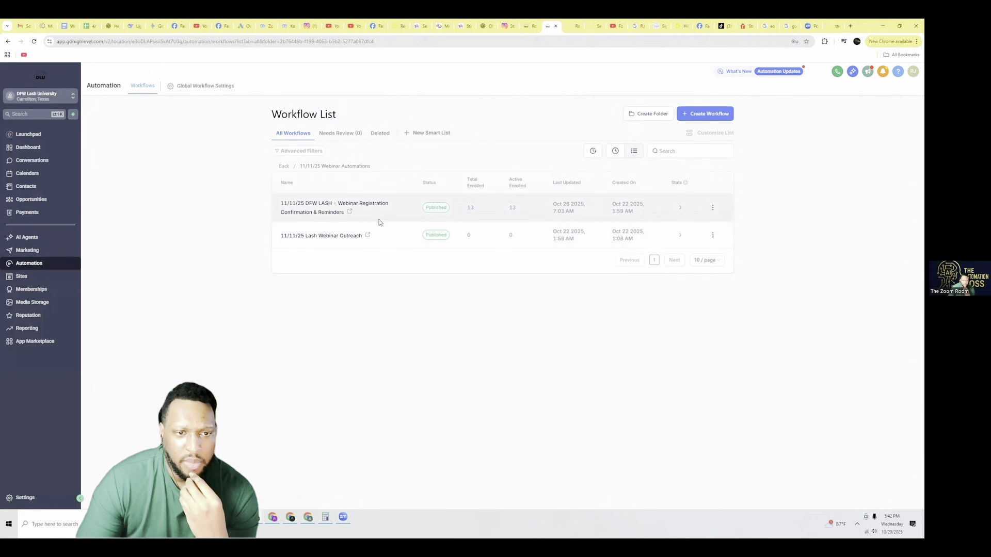
left_click(337, 208)
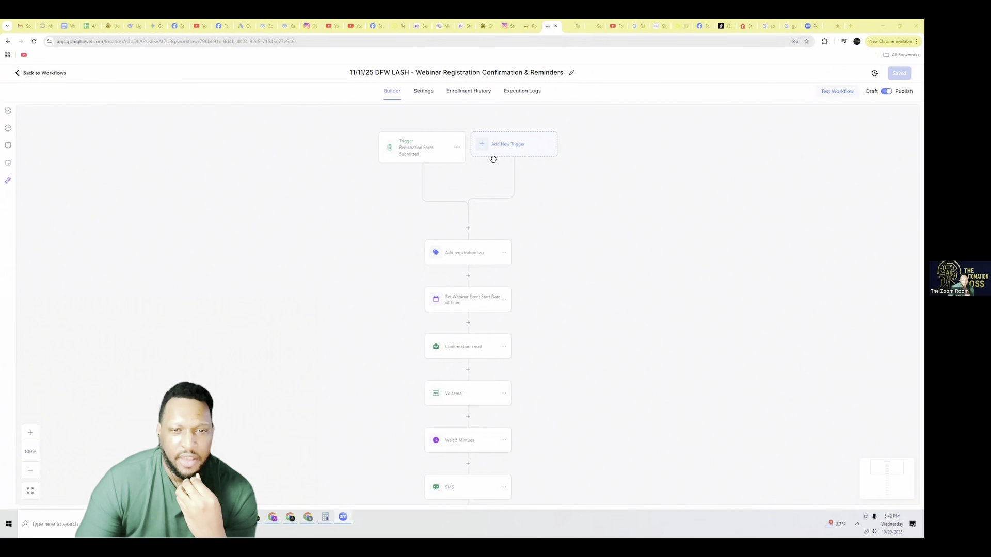
Step: View the workflow's enrollment history, return to the builder, and look over the first actions below the trigger
left_click(474, 91)
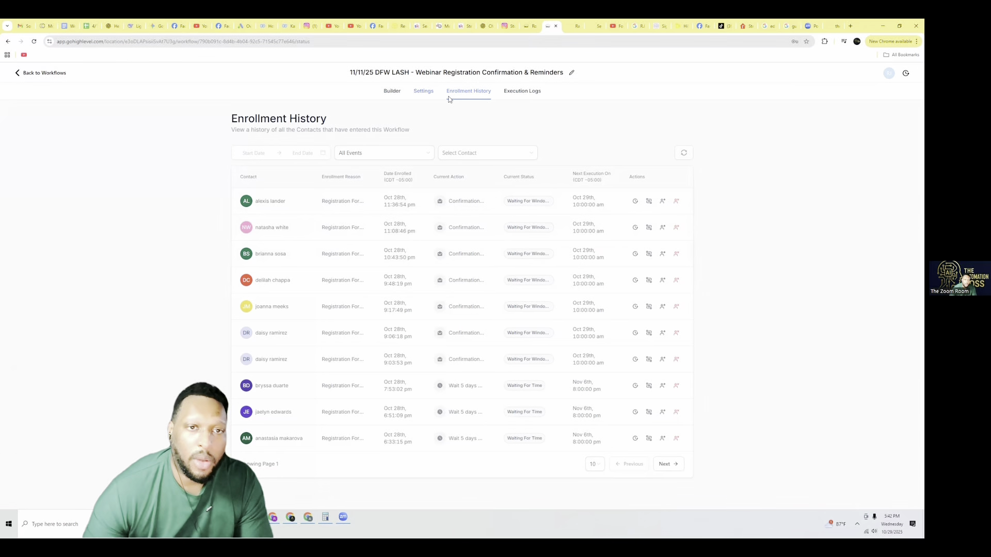
key("alt+Left")
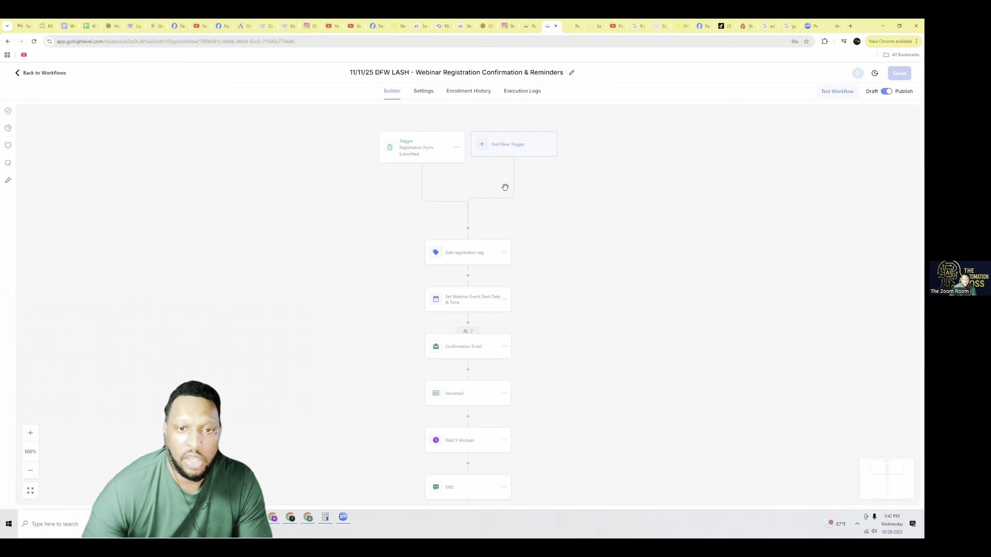
scroll(528, 184, "down", 2)
scroll(557, 197, "down", 1)
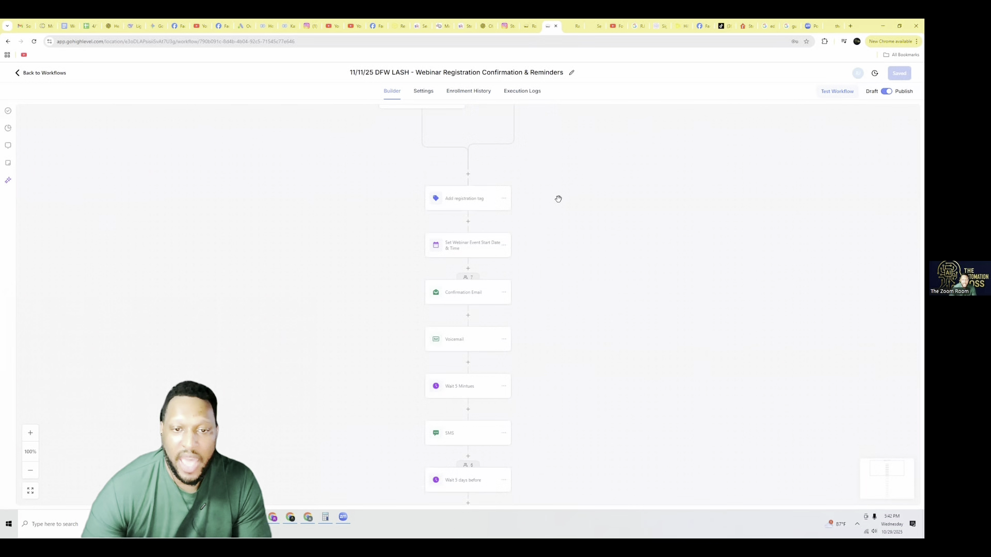
scroll(482, 202, "up", 3)
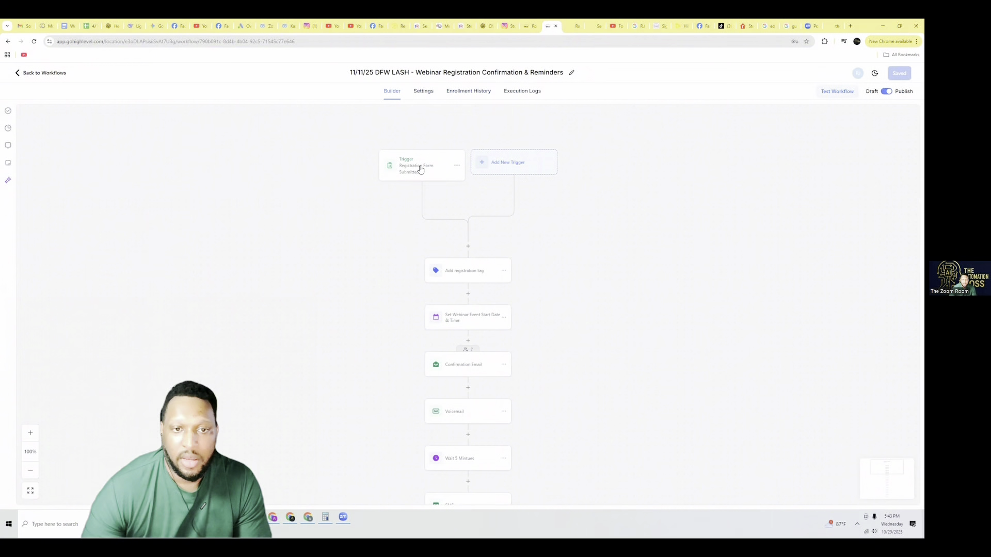
Step: Inspect the settings of the Registration Form Submitted trigger and the Add registration tag action, closing each without saving
left_click(421, 169)
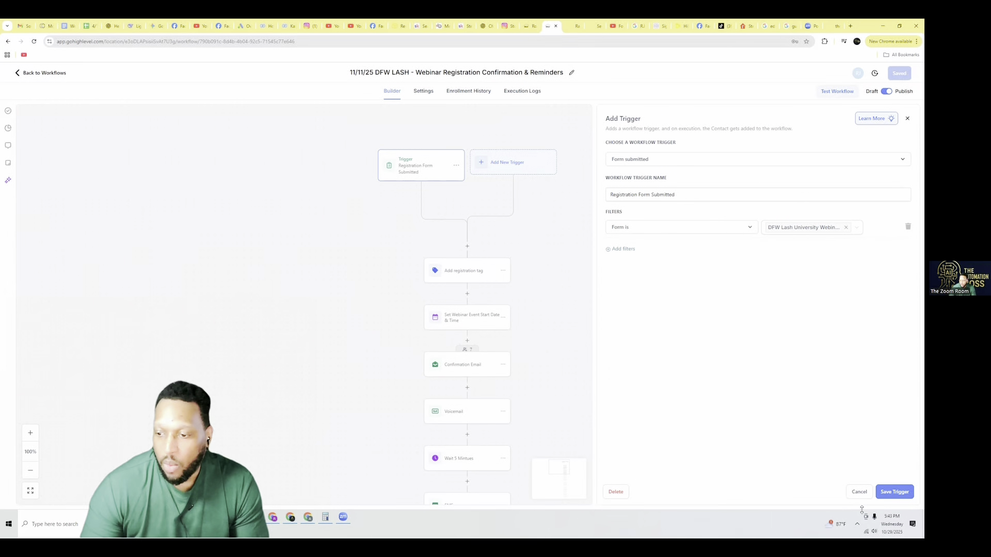
left_click(860, 493)
left_click(472, 279)
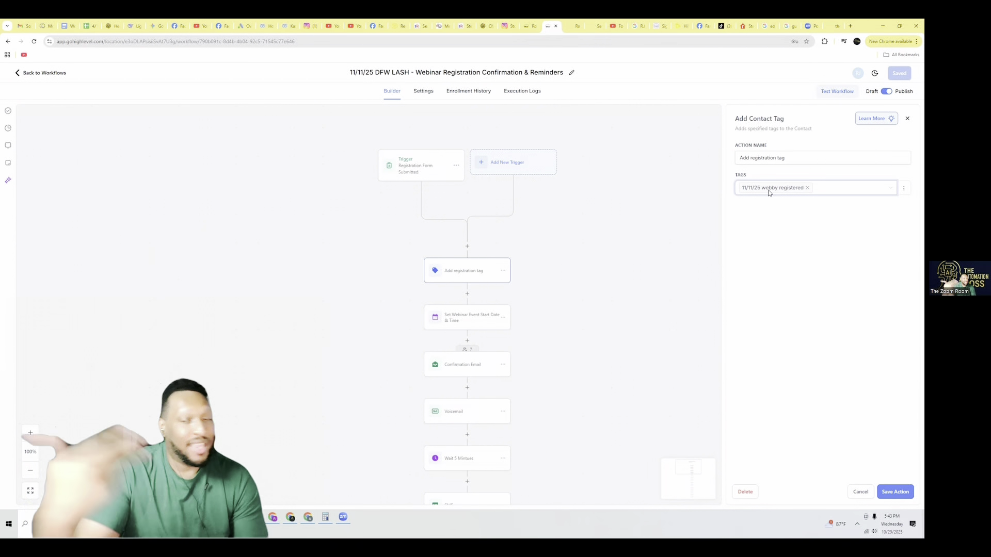
left_click(860, 491)
Step: Inspect the Set Webinar Event Start Date & Time action's settings and close them without saving
scroll(565, 280, "down", 1)
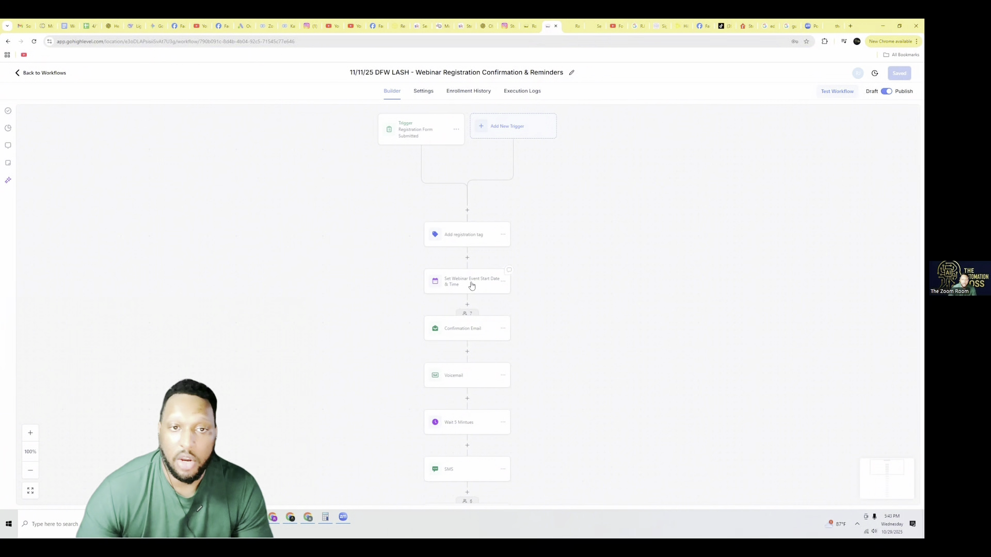
left_click(472, 285)
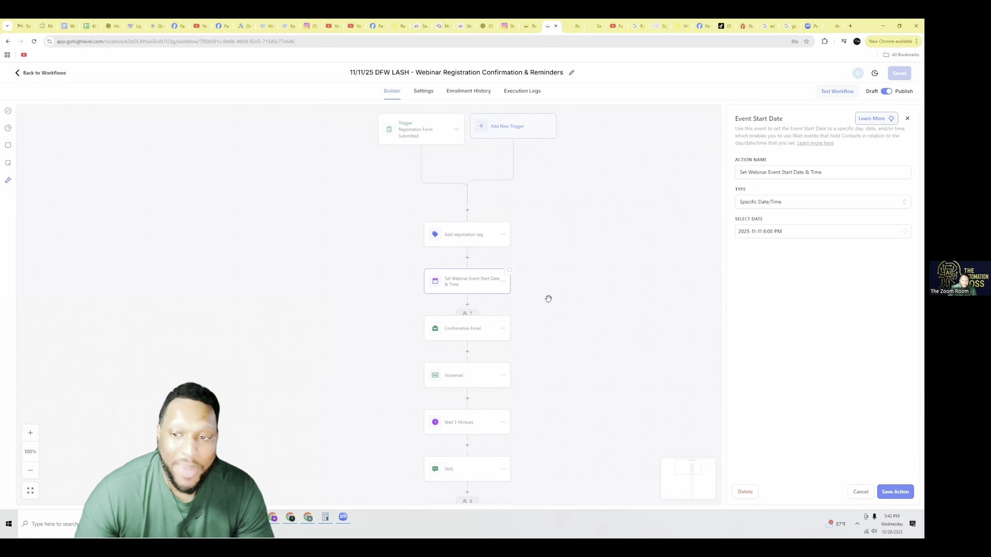
left_click(860, 492)
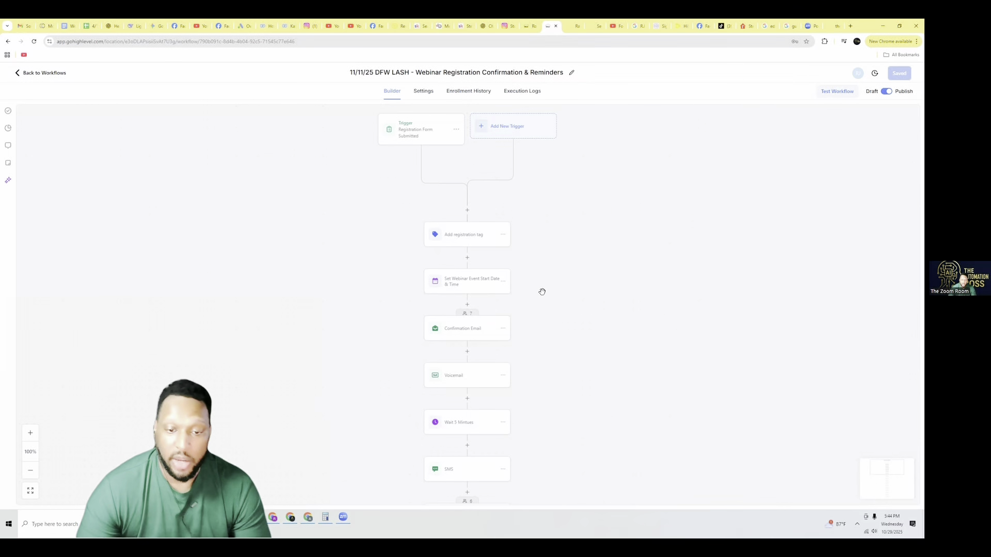
scroll(532, 251, "down", 1)
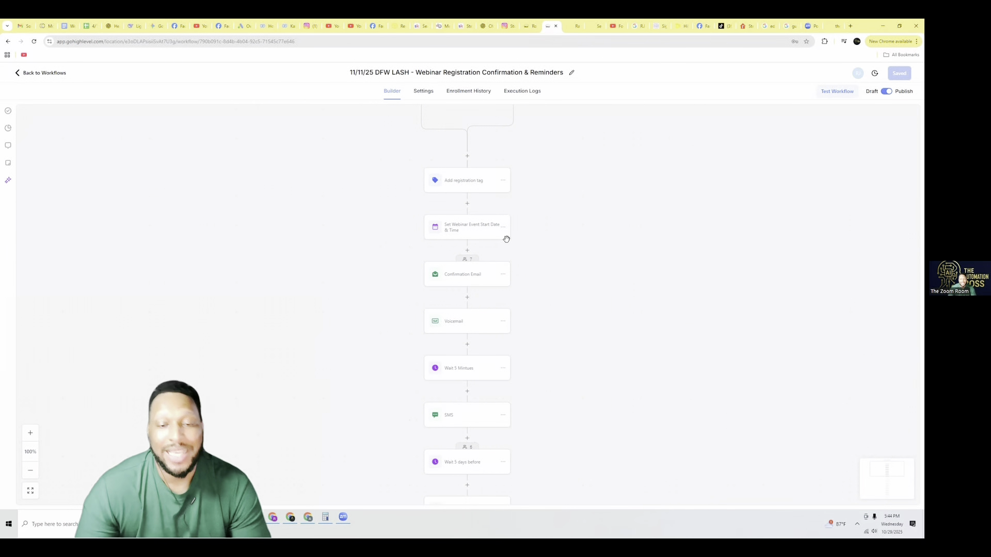
Step: Open the Confirmation Email action and review its sender, subject and full message text
scroll(491, 242, "down", 1)
scroll(491, 243, "down", 1)
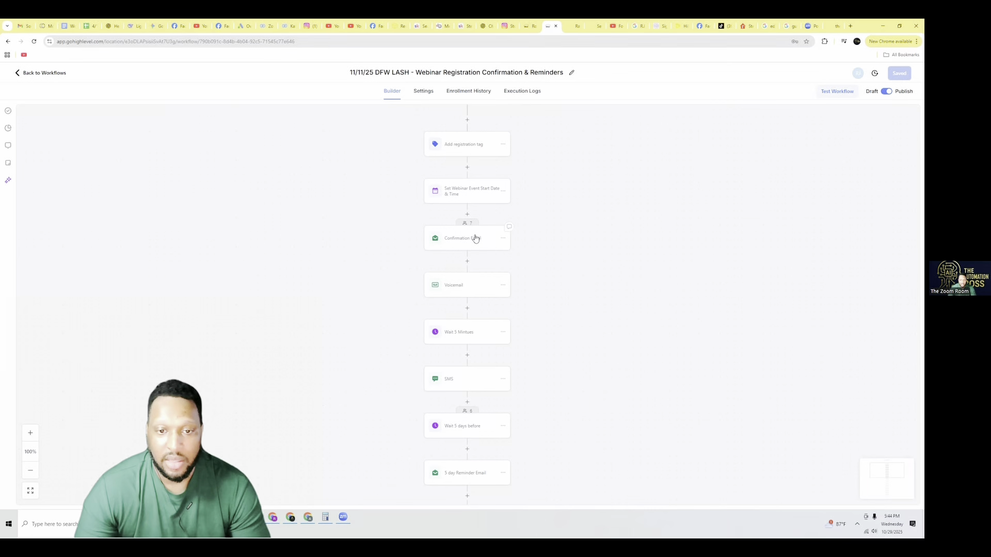
left_click(476, 238)
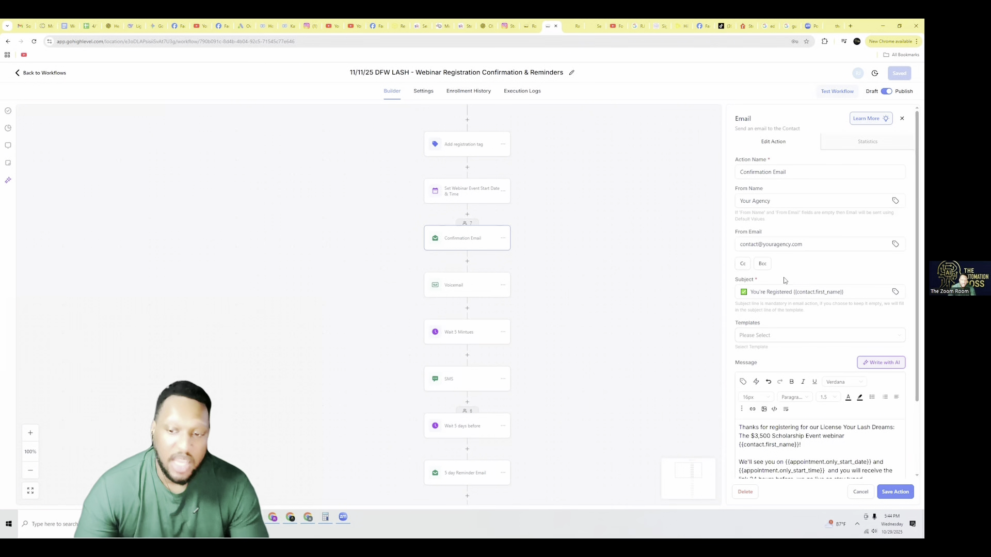
scroll(811, 247, "down", 2)
scroll(811, 247, "down", 1)
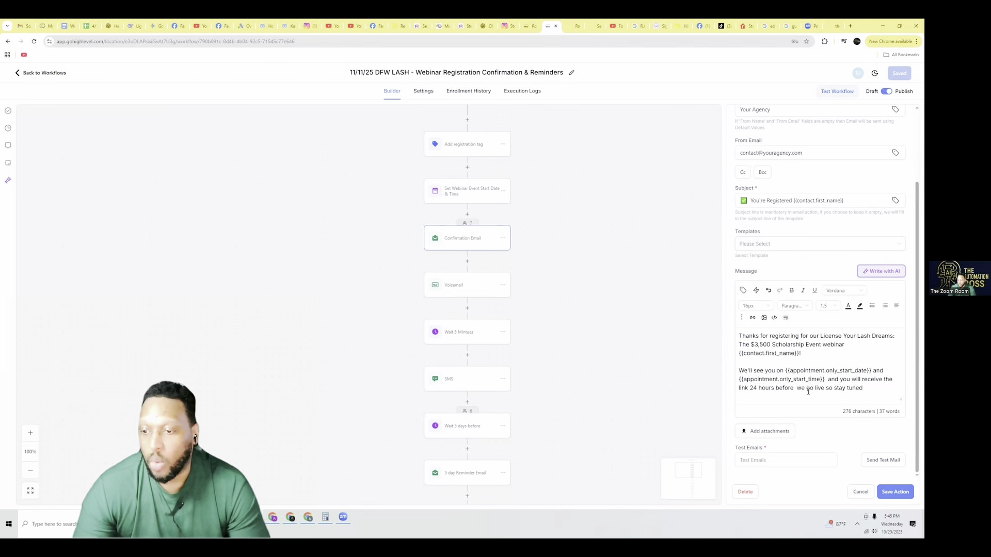
Step: Play the recording in the Voicemail action that follows the confirmation email, and save the action
left_click(453, 284)
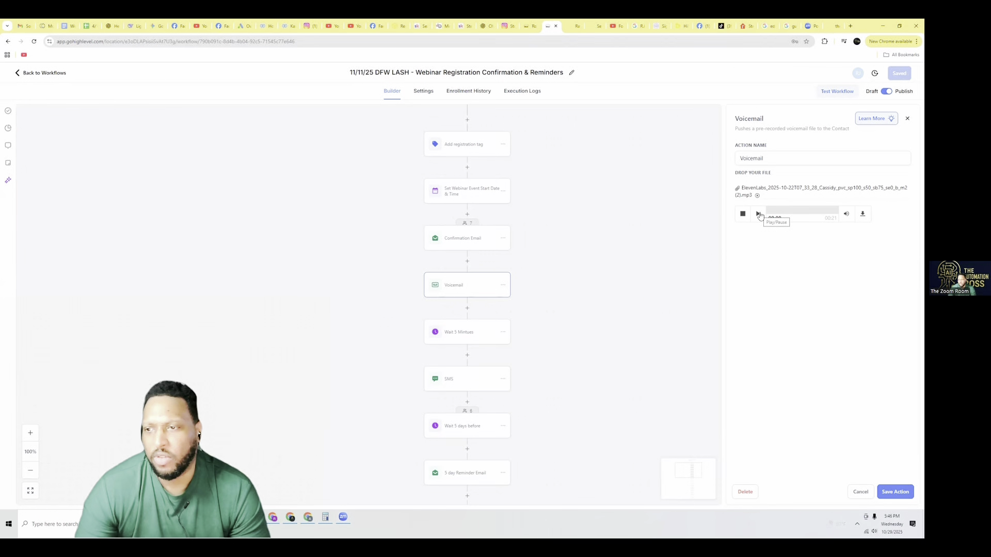
left_click(758, 214)
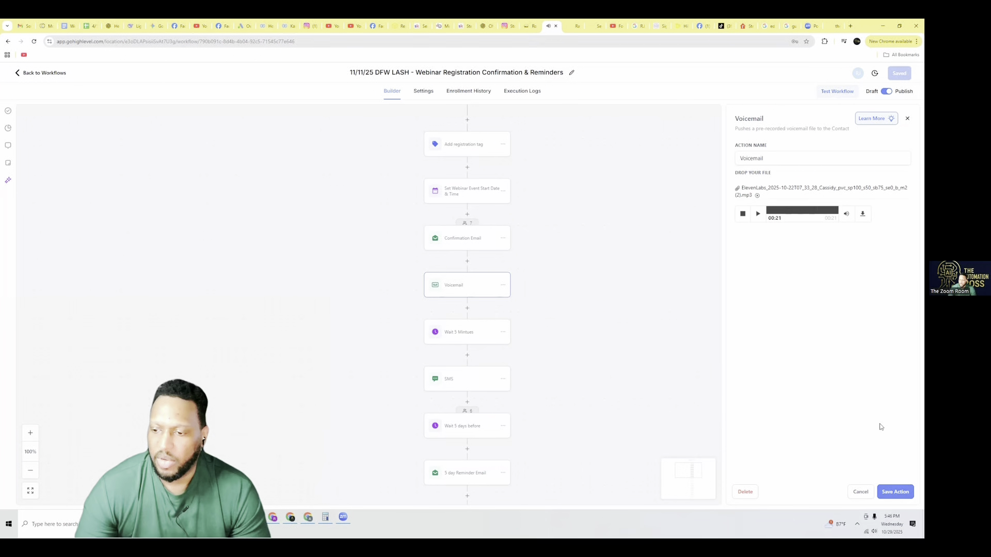
left_click(894, 492)
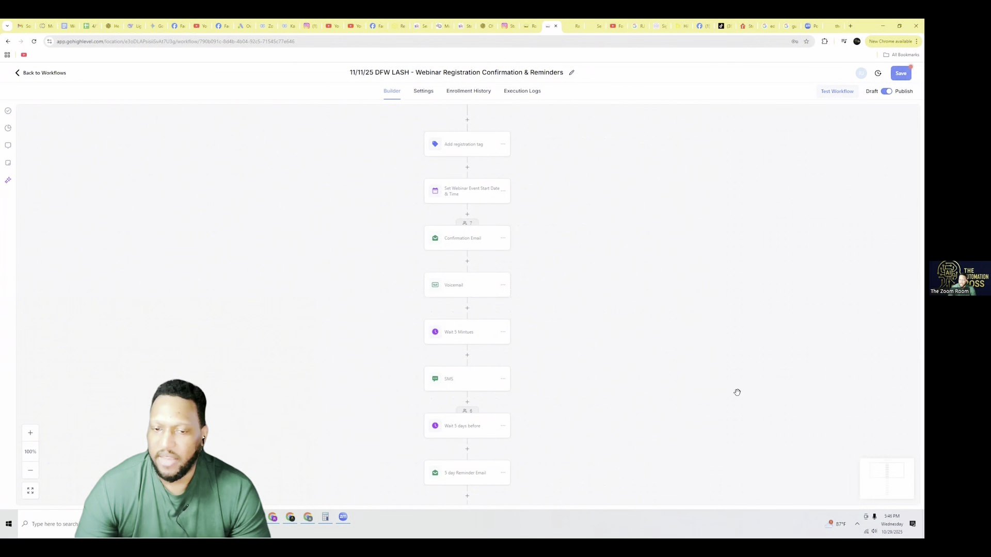
Step: Review the message of the first SMS action and the timing settings of the Wait 5 days before action
scroll(522, 299, "down", 1)
scroll(522, 297, "down", 1)
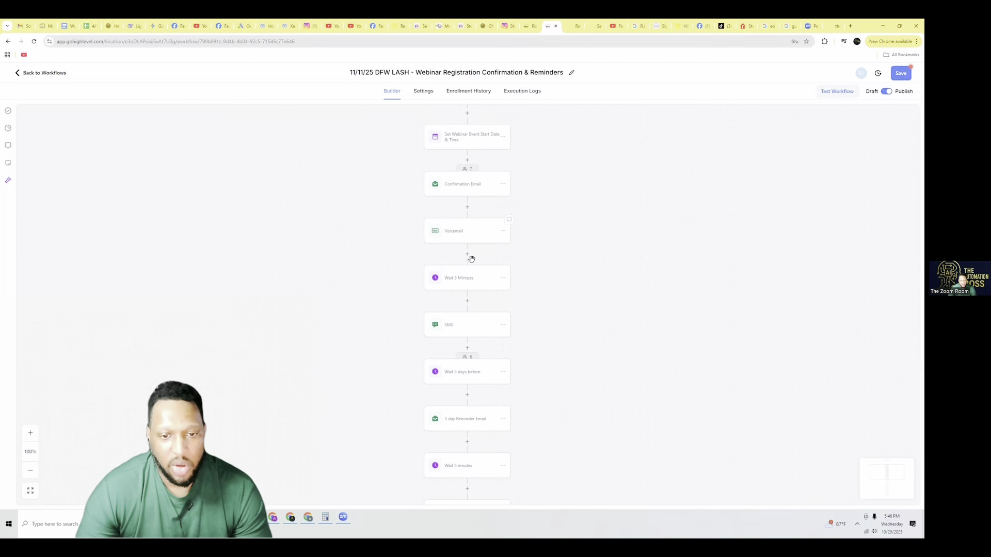
left_click(467, 332)
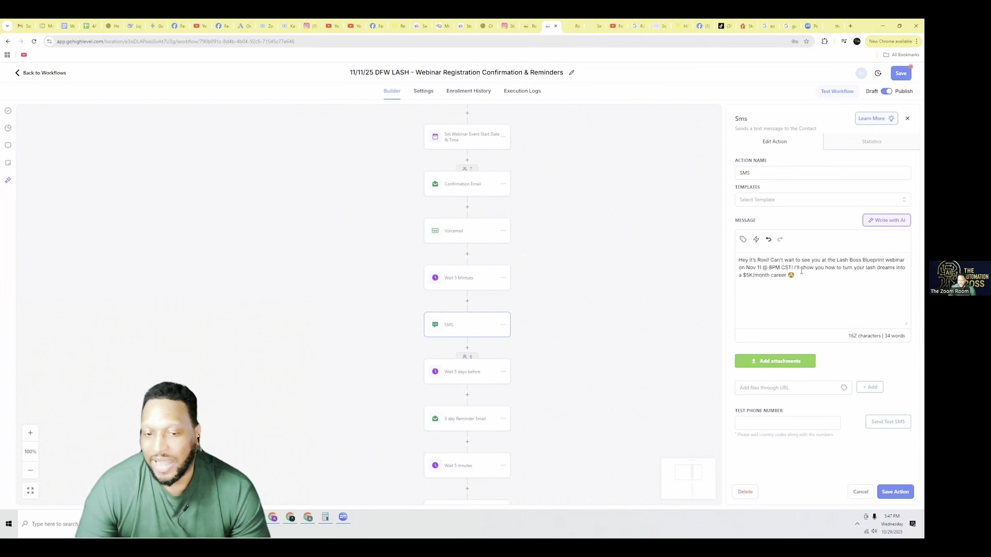
scroll(564, 256, "down", 2)
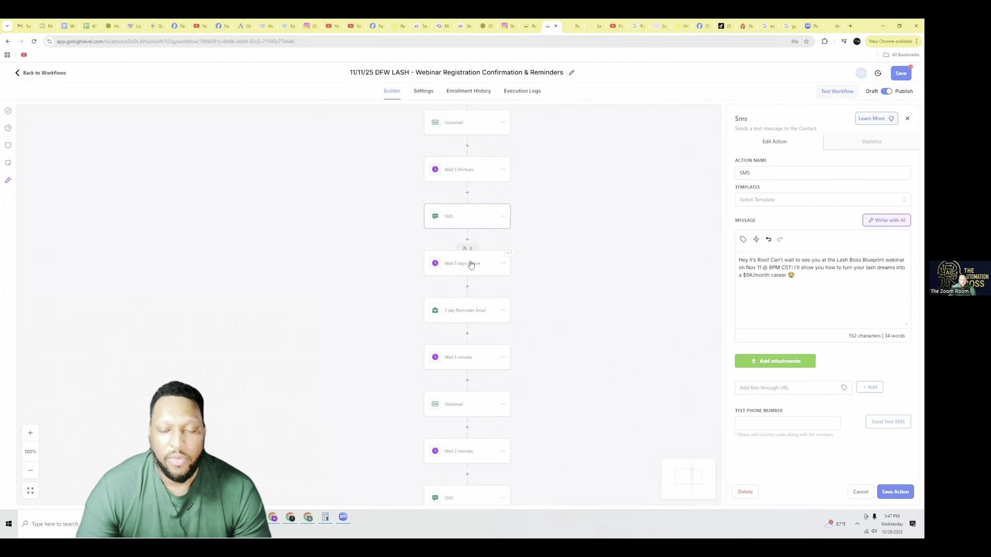
left_click(454, 271)
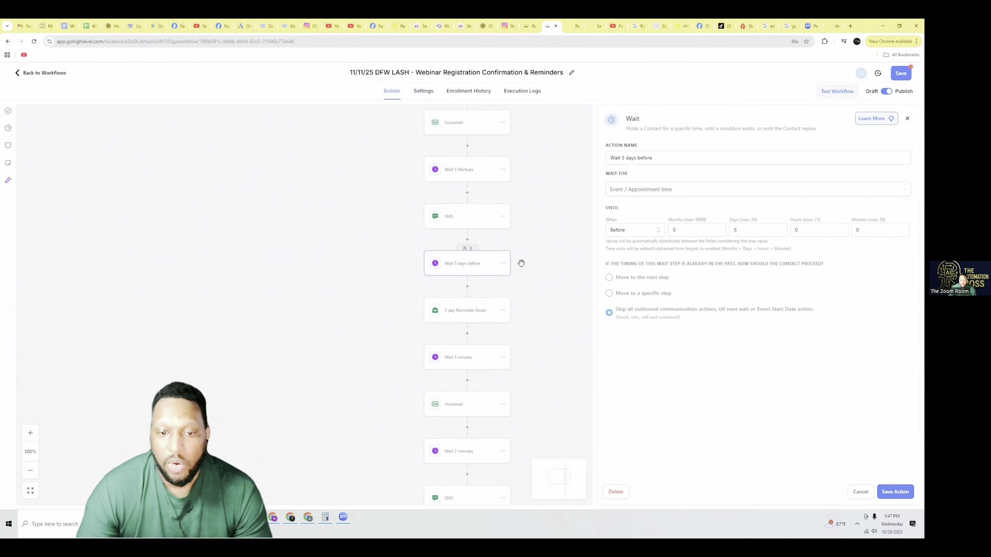
Step: Open the 5 day Reminder Email action and review its subject line and message text
scroll(475, 289, "down", 1)
left_click(464, 278)
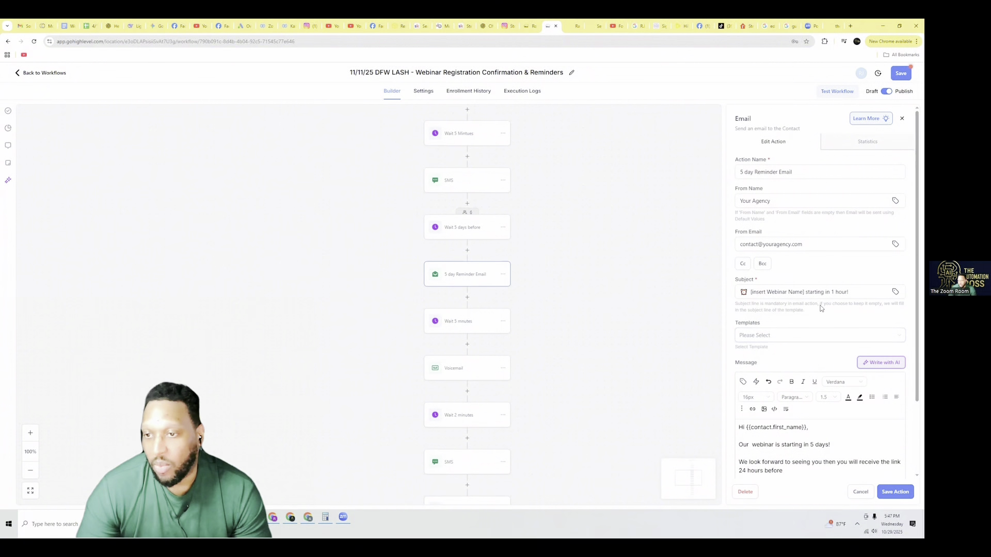
scroll(787, 309, "down", 2)
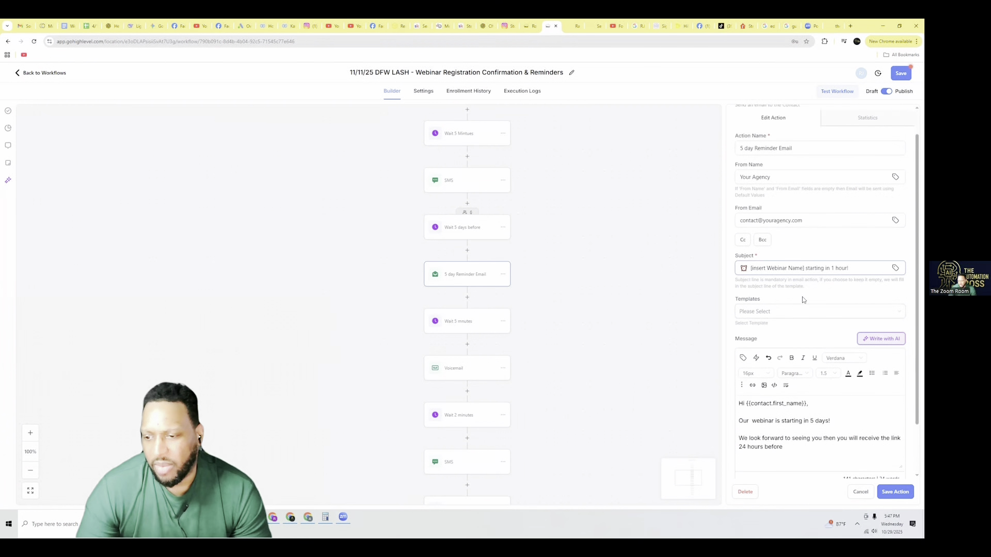
scroll(812, 348, "up", 2)
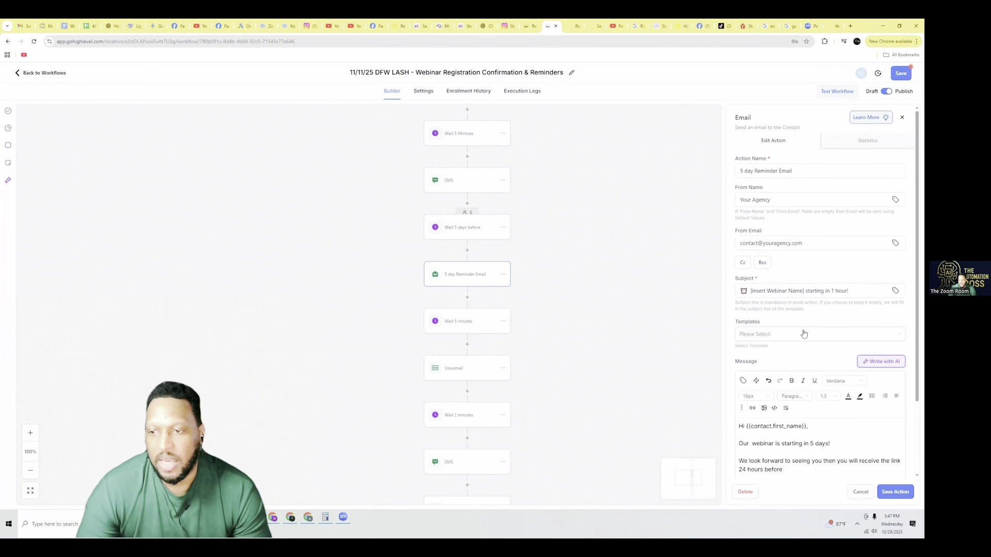
scroll(805, 304, "down", 2)
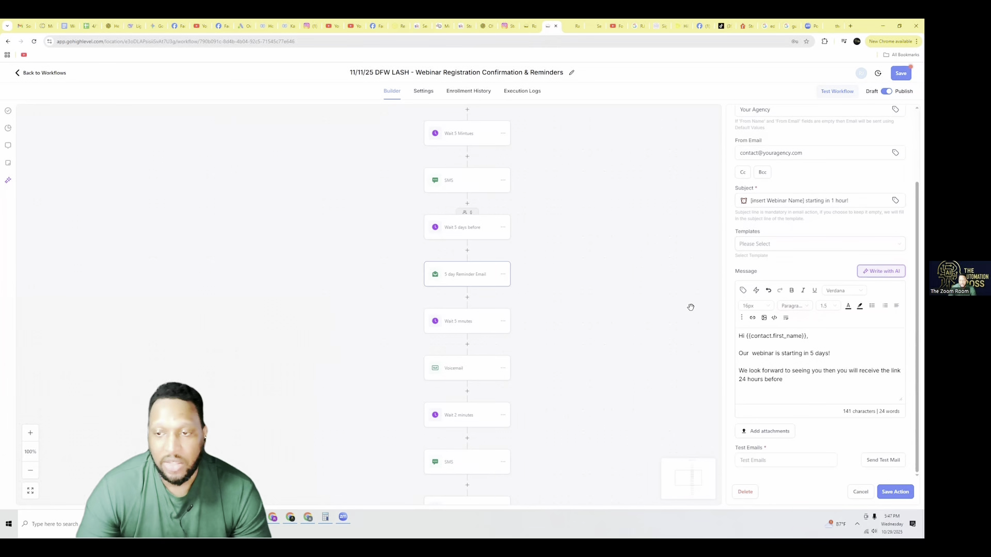
Step: Play part of the voicemail recording after the 5 day reminder email and review the SMS message that follows it
scroll(530, 295, "down", 2)
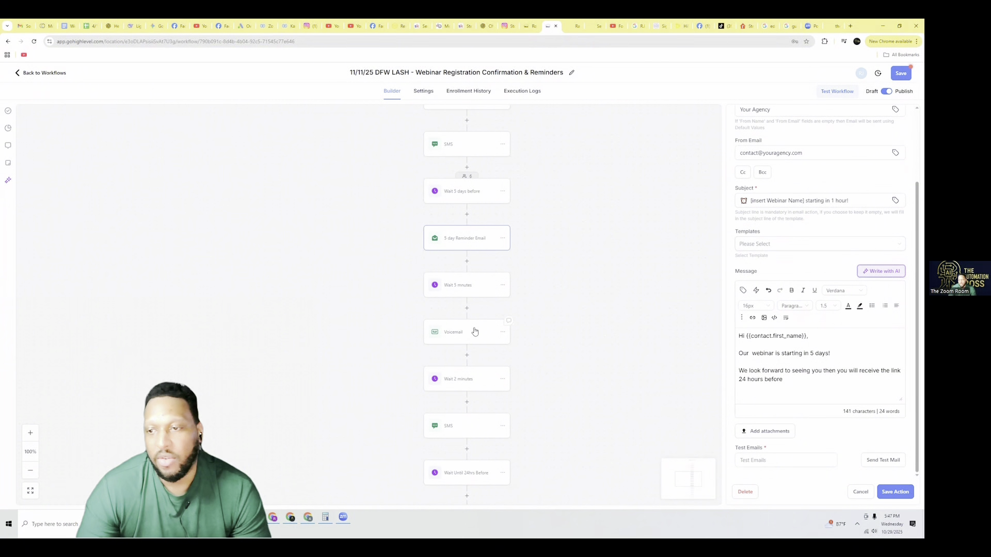
left_click(458, 340)
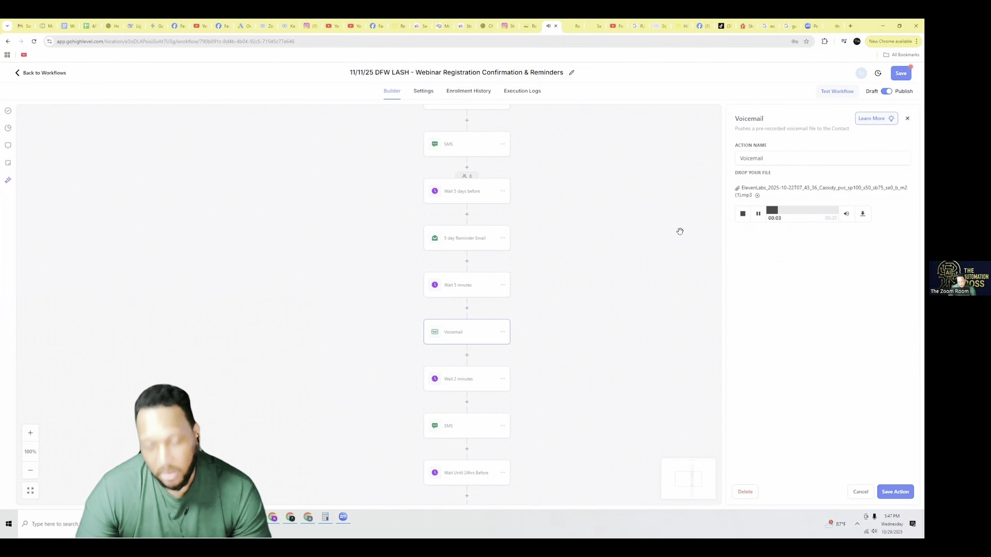
left_click(759, 214)
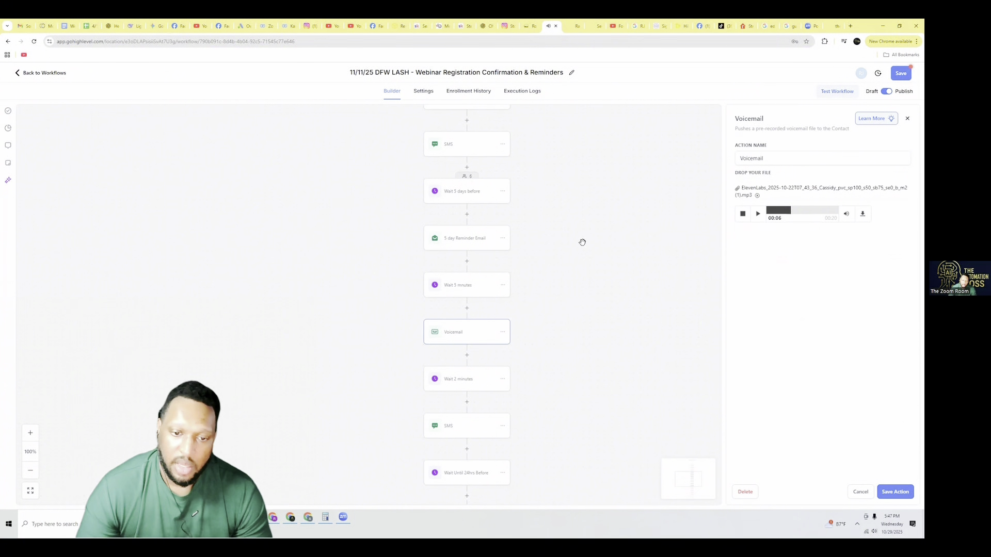
scroll(530, 259, "down", 1)
scroll(527, 255, "down", 1)
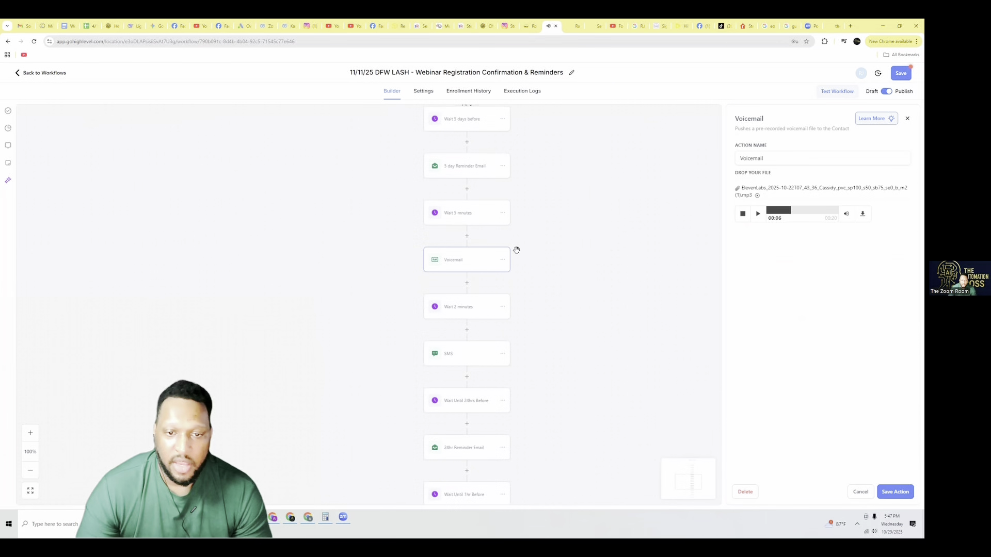
scroll(467, 304, "down", 1)
left_click(466, 318)
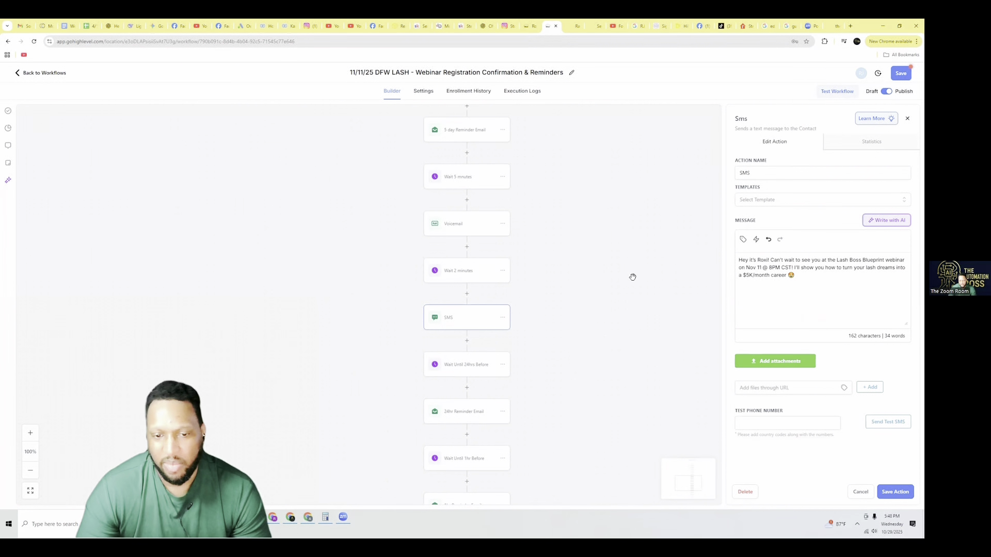
Step: Inspect the Wait Until 24hrs Before settings and the final SMS action's message, closing the SMS without saving
scroll(535, 249, "down", 4)
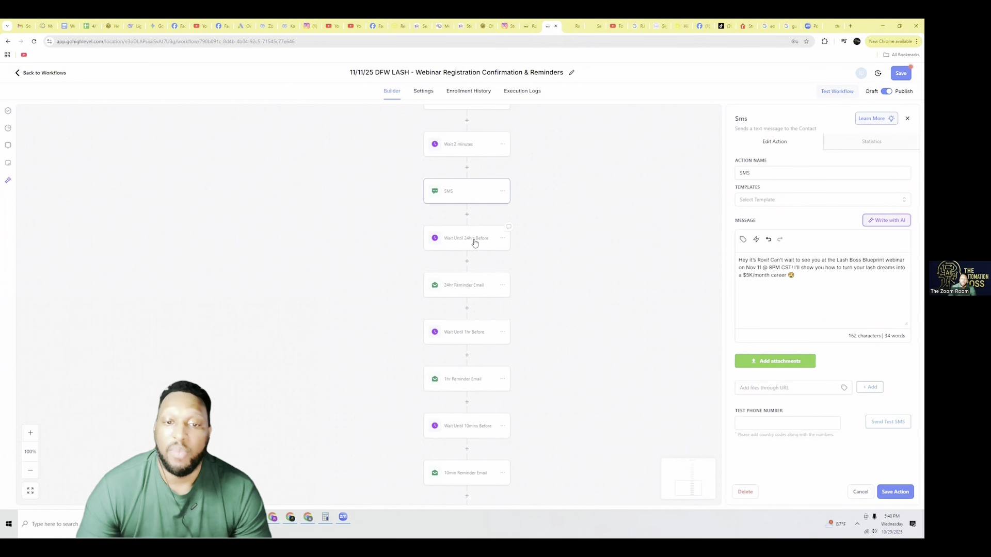
left_click(475, 242)
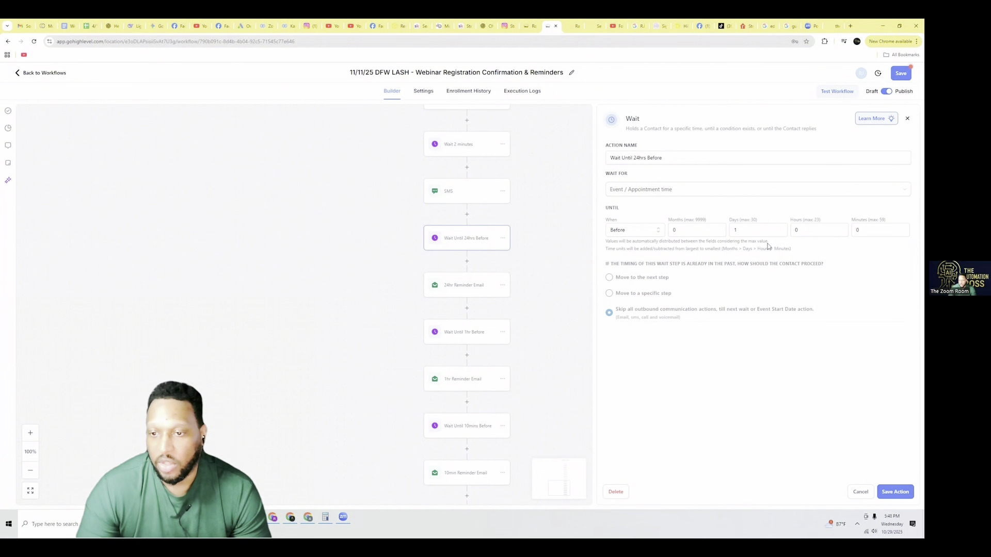
scroll(523, 298, "down", 4)
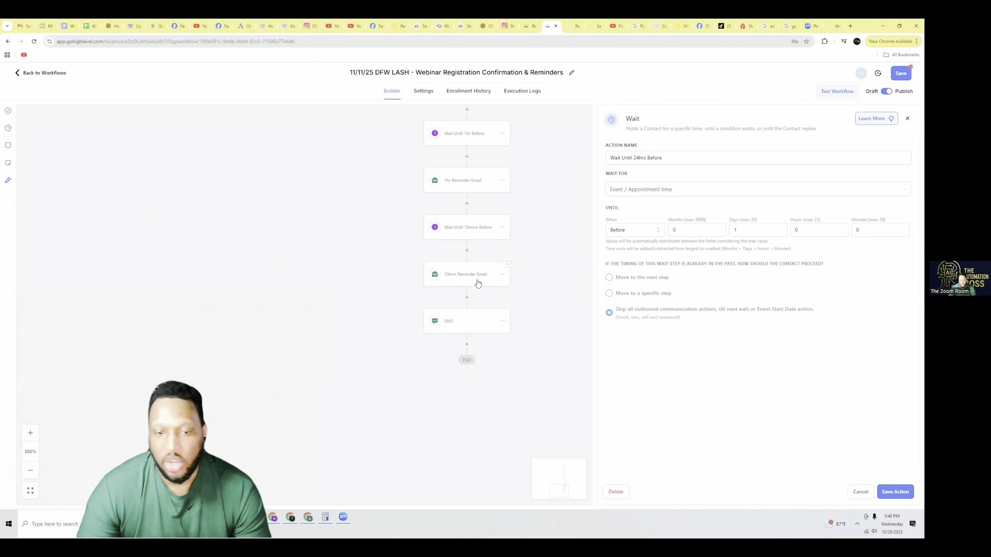
left_click(461, 324)
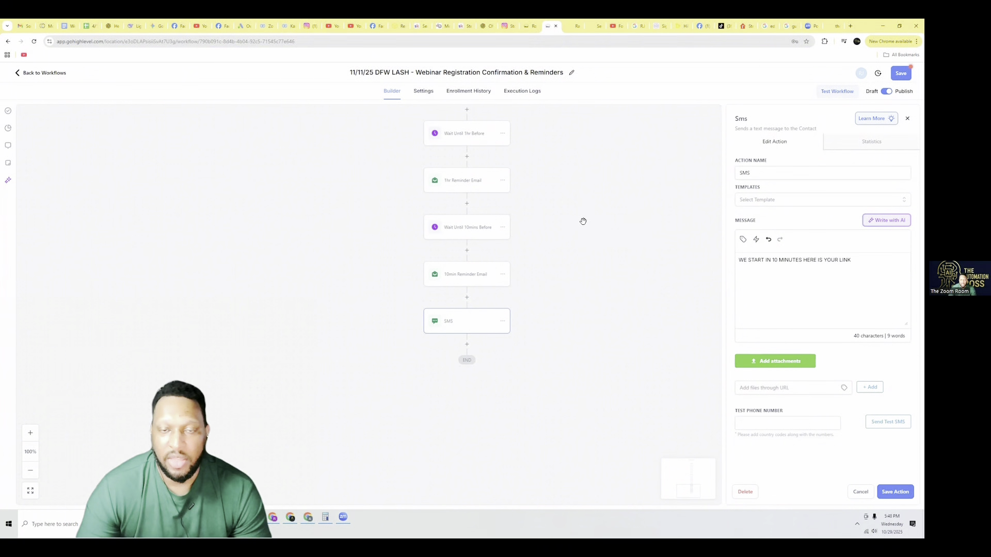
left_click(861, 494)
Step: Save the registration confirmation and reminders workflow and return to the 11/11/25 Webinar Automations folder
scroll(639, 382, "up", 10)
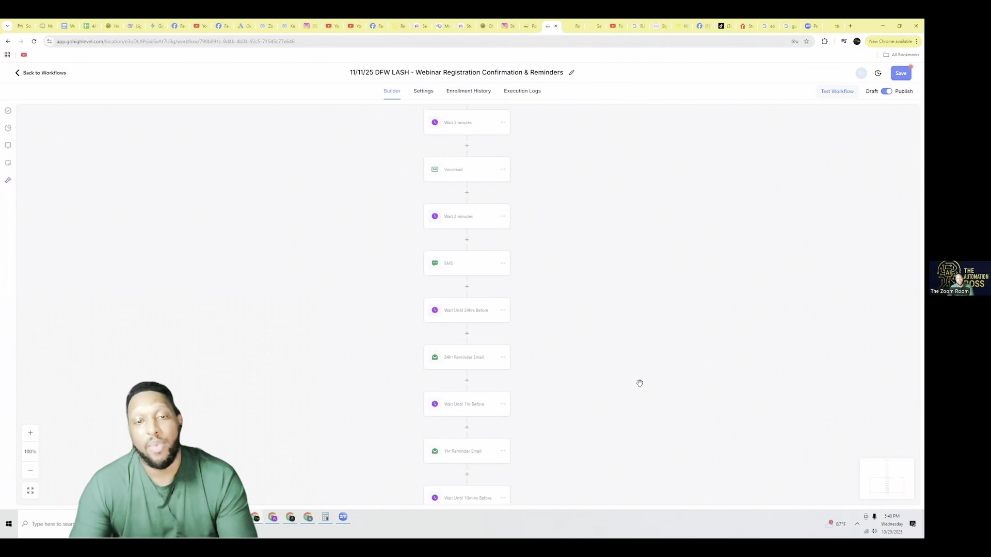
scroll(637, 386, "up", 3)
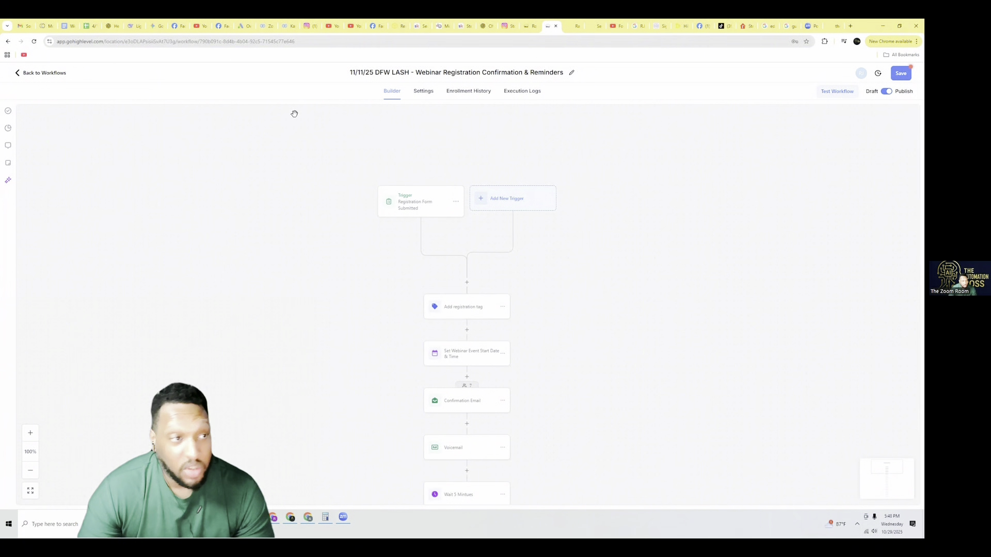
left_click(46, 76)
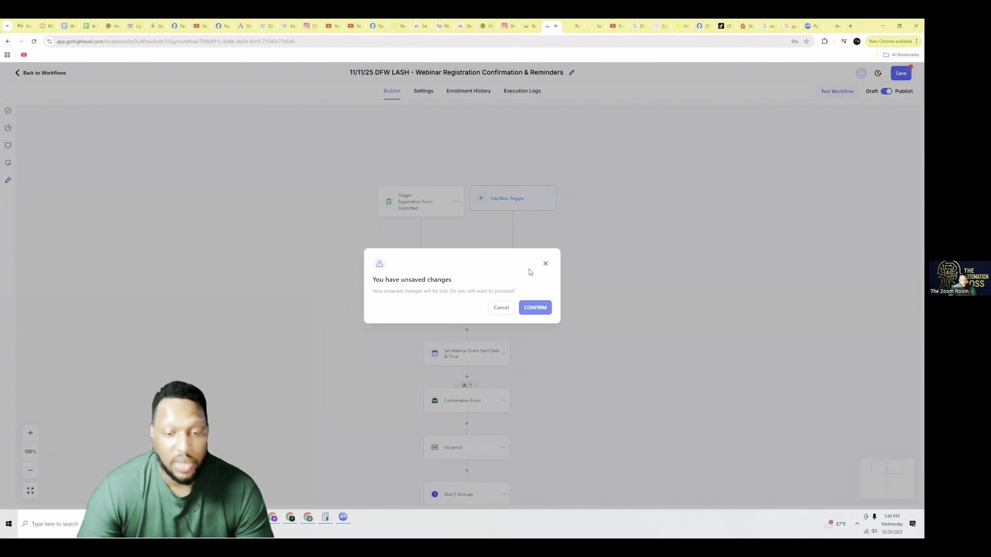
left_click(547, 264)
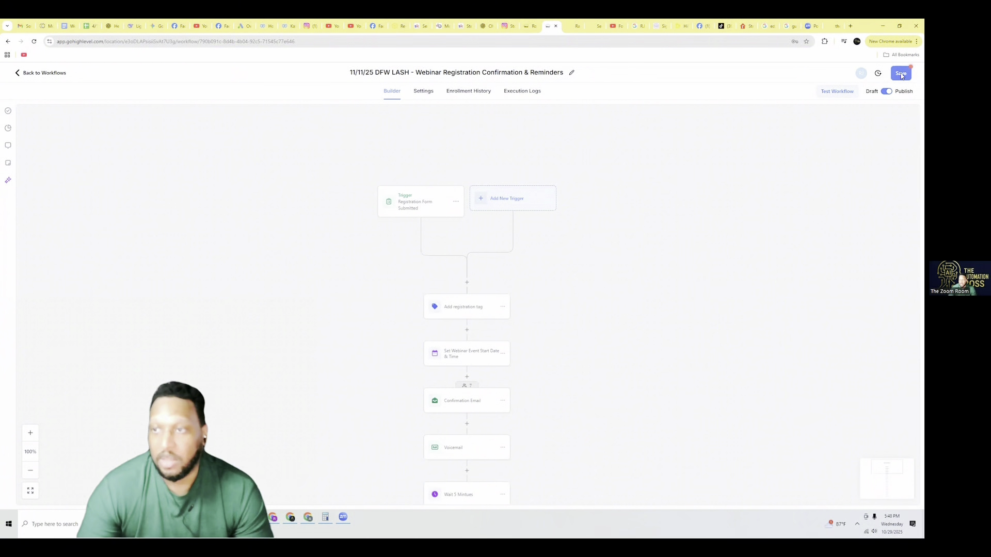
left_click(901, 75)
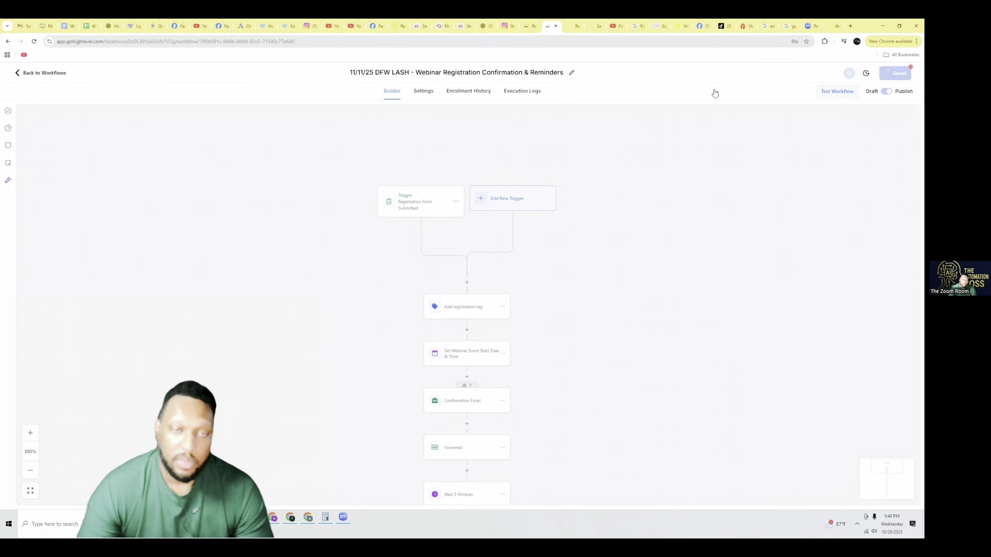
left_click(51, 77)
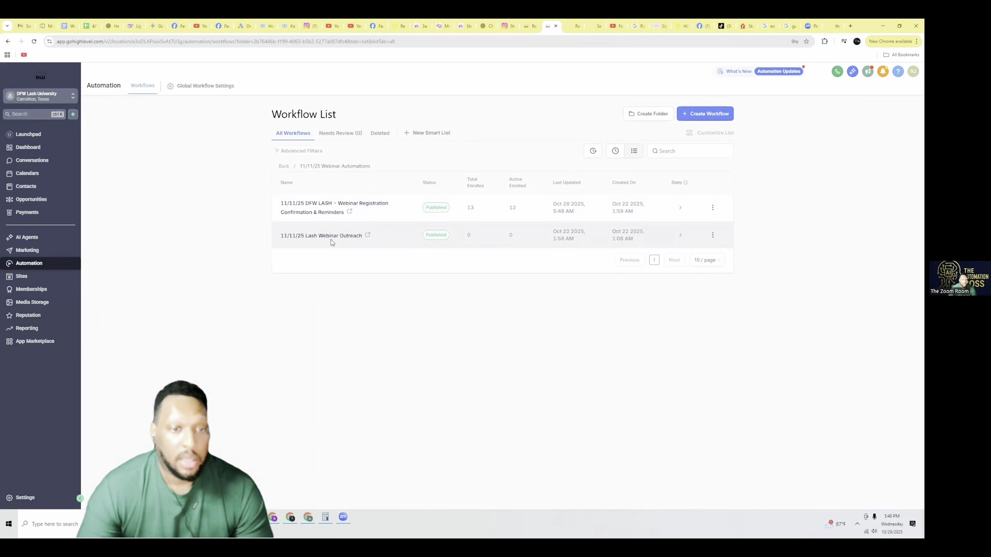
Step: Look over the email and wait sequence in the 11/11/25 Lash Webinar Outreach workflow and return to the top-level workflow list
left_click(335, 236)
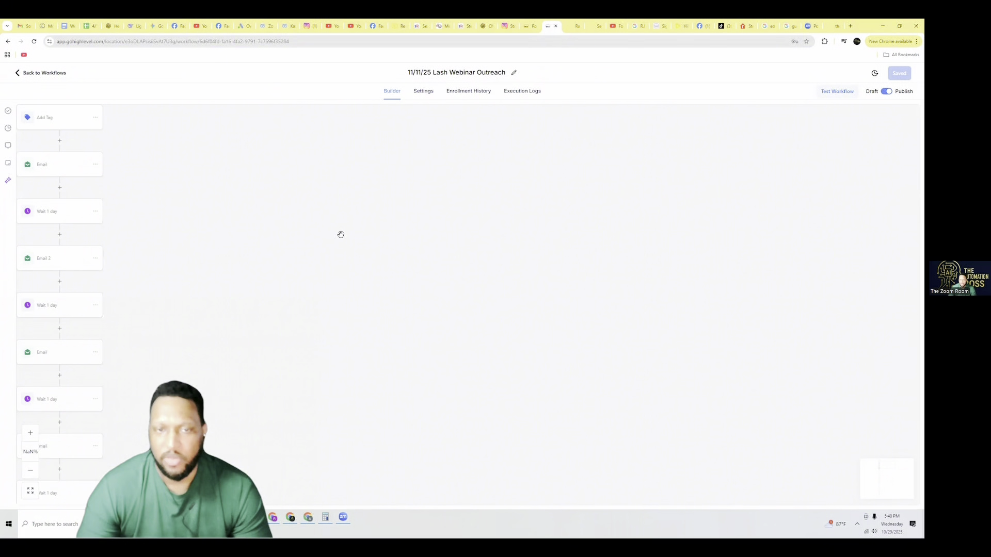
scroll(480, 236, "down", 5)
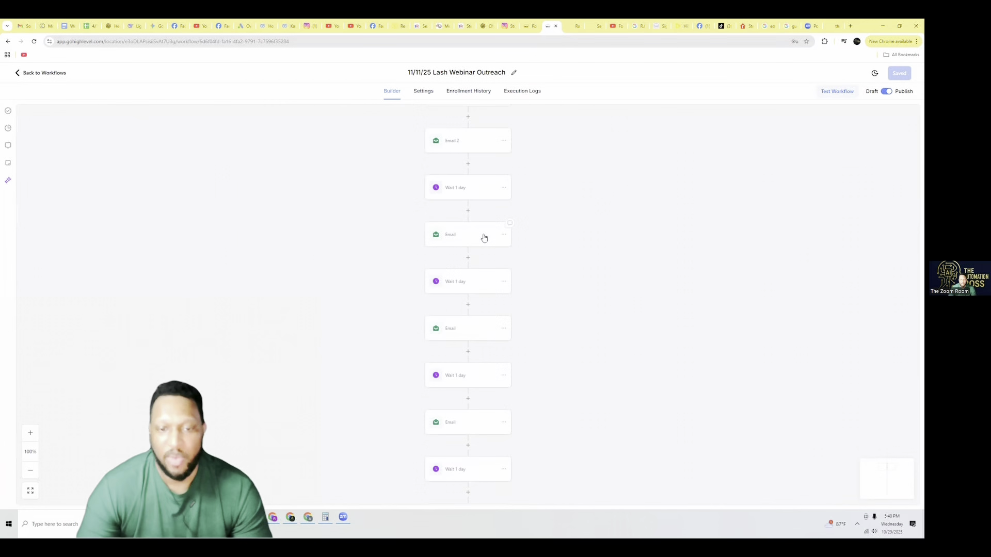
scroll(484, 237, "down", 5)
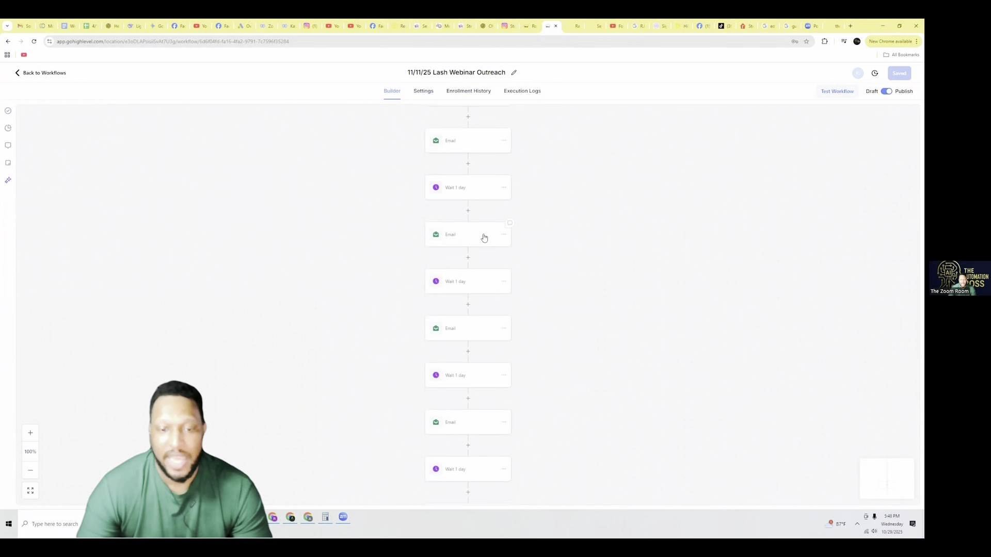
scroll(484, 237, "down", 5)
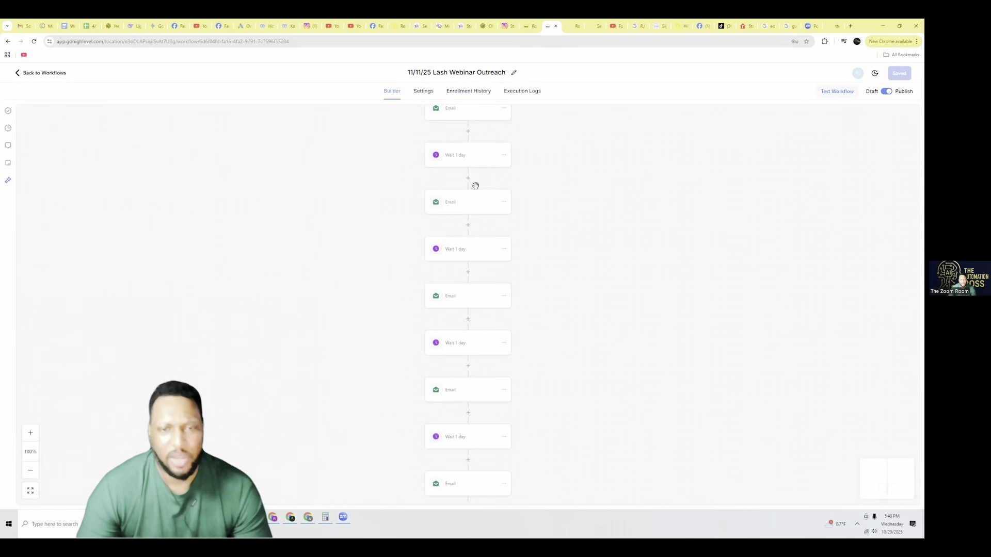
scroll(475, 186, "down", 3)
left_click(57, 73)
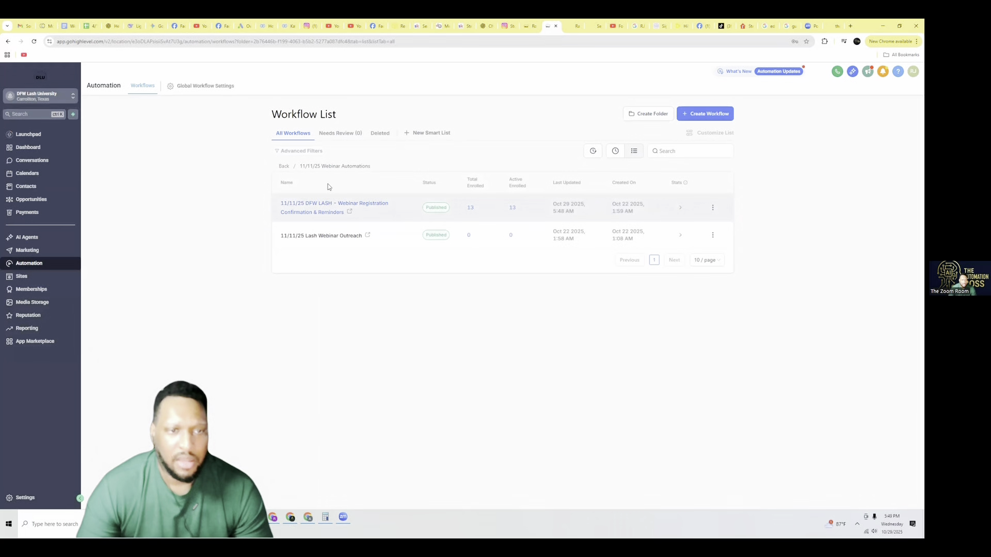
left_click(284, 167)
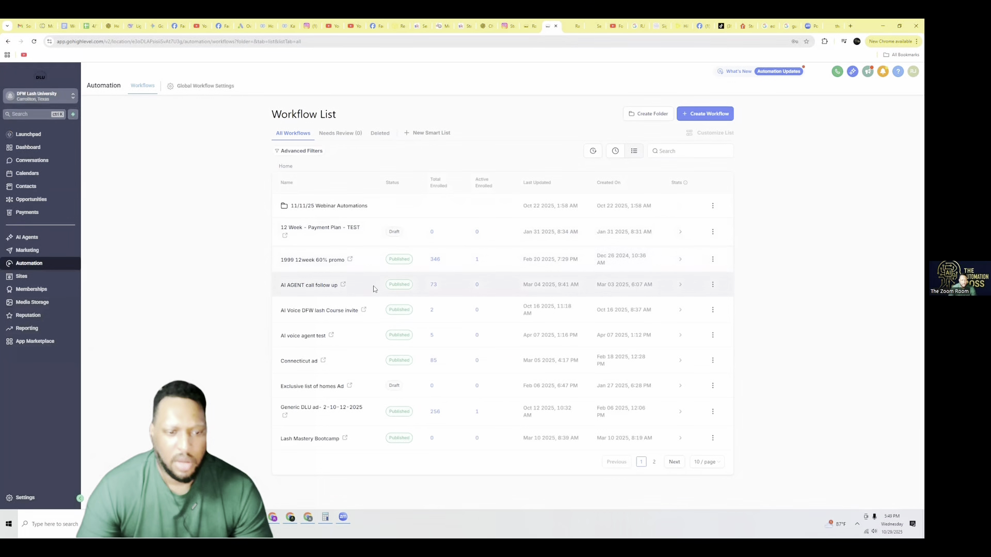
left_click(615, 152)
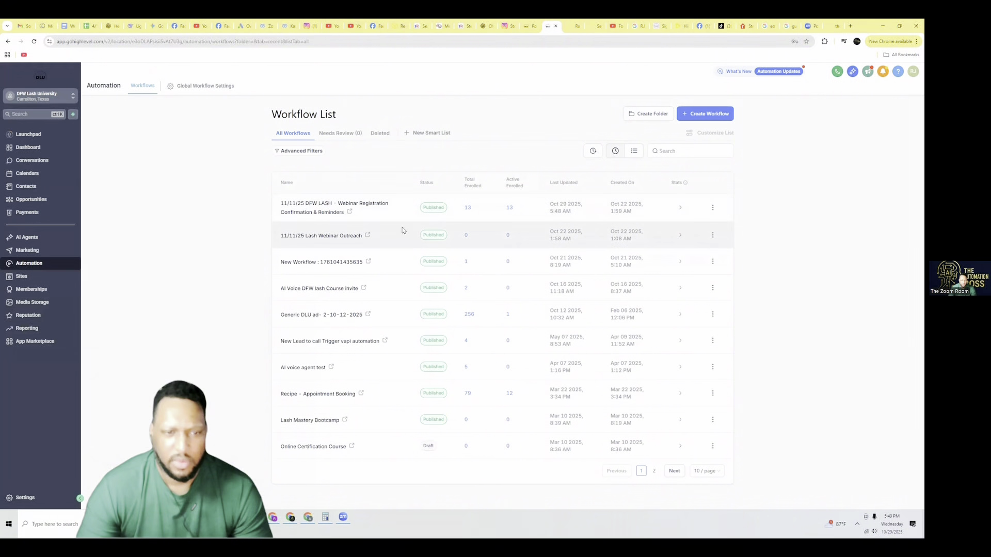
left_click(336, 263)
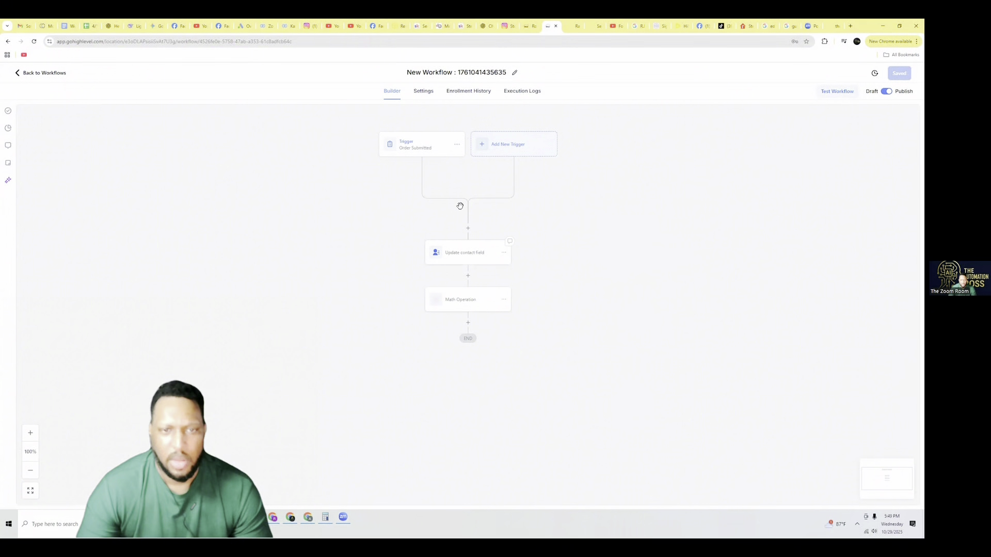
left_click(470, 93)
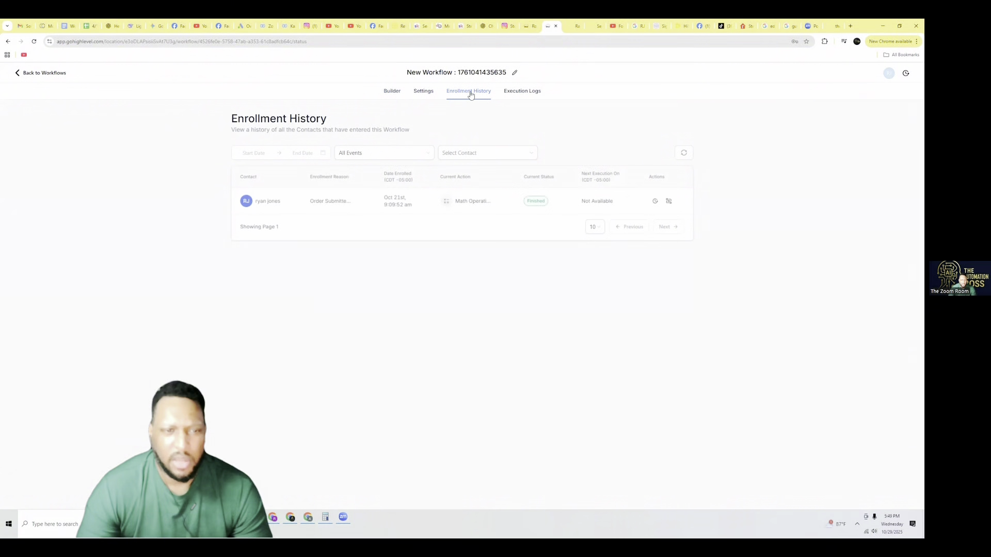
double_click(423, 91)
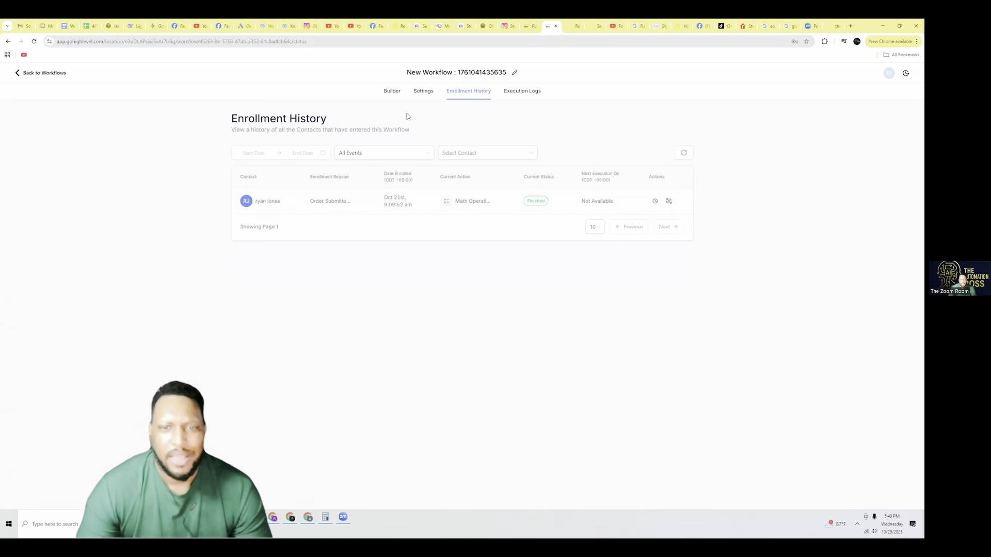
key("alt+Left")
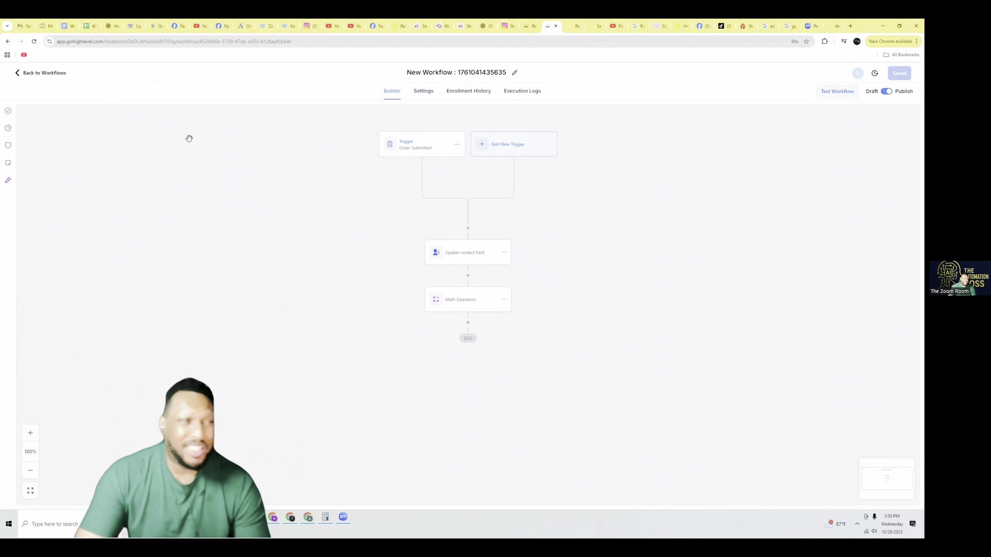
left_click(56, 77)
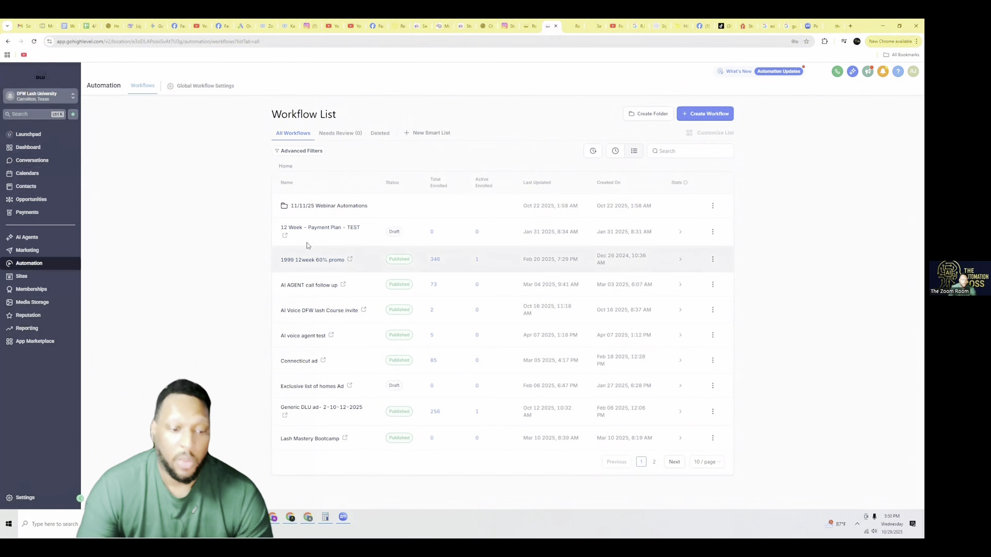
Step: Switch to Meta Ads Manager and review the 11/11/25 Webby ad set's conversion, schedule and audience location settings
left_click(273, 517)
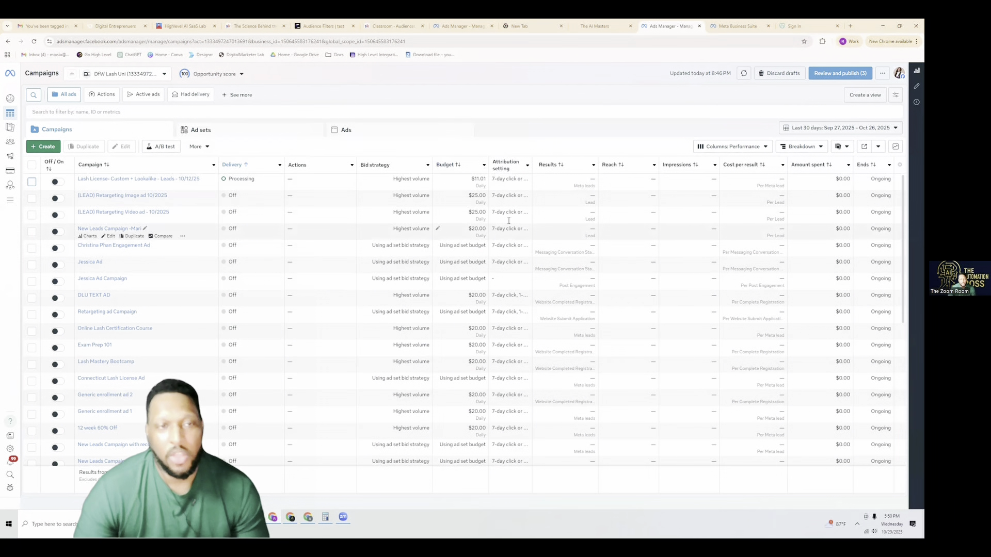
left_click(461, 26)
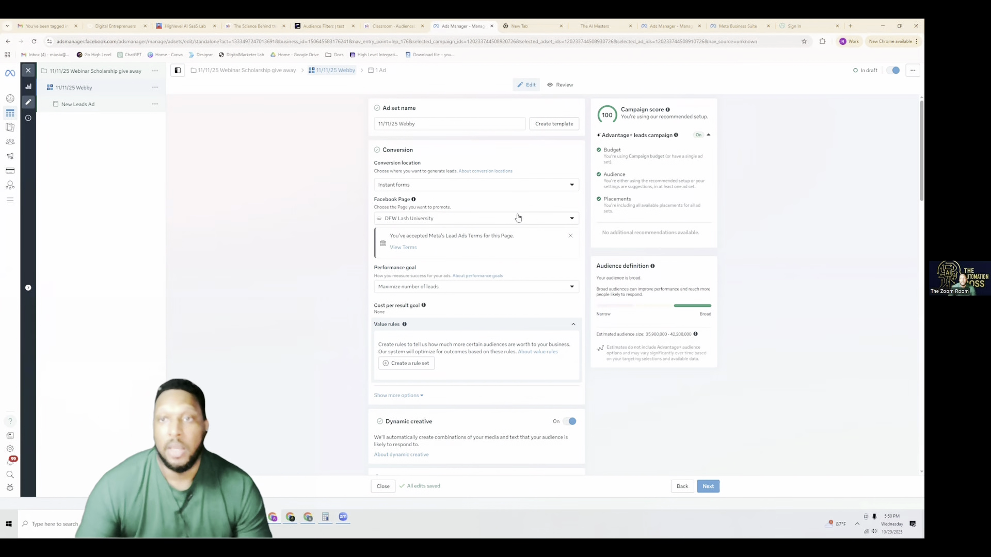
scroll(519, 220, "down", 5)
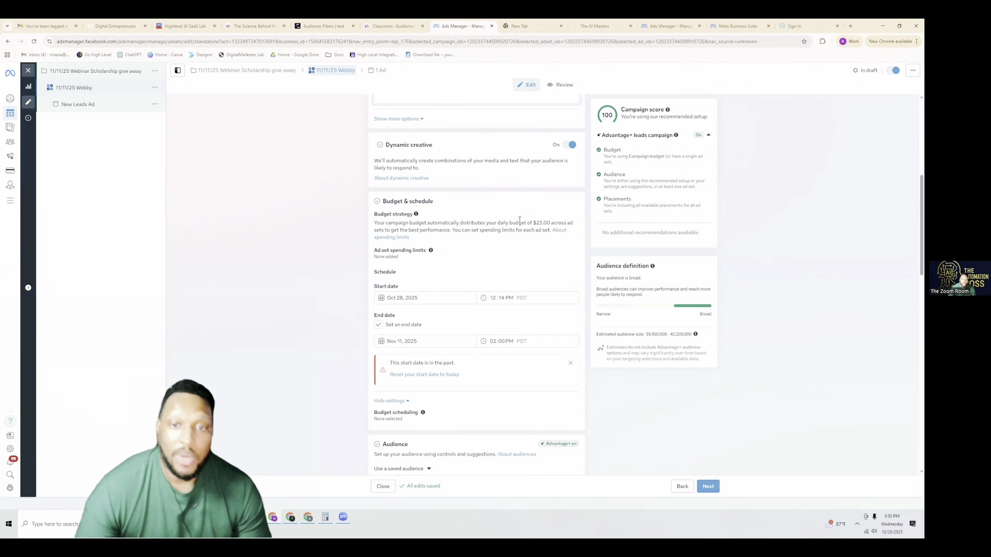
scroll(520, 220, "down", 4)
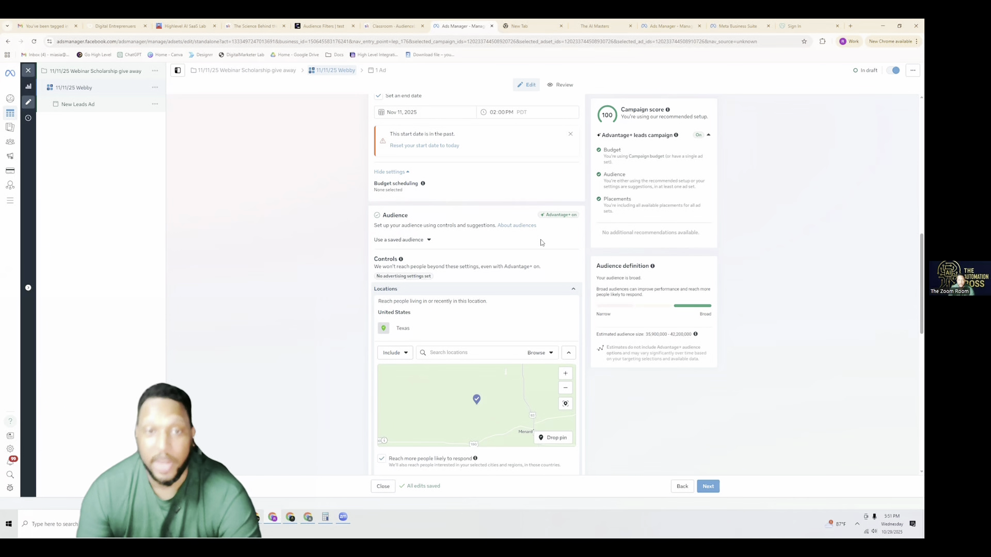
scroll(561, 260, "up", 10)
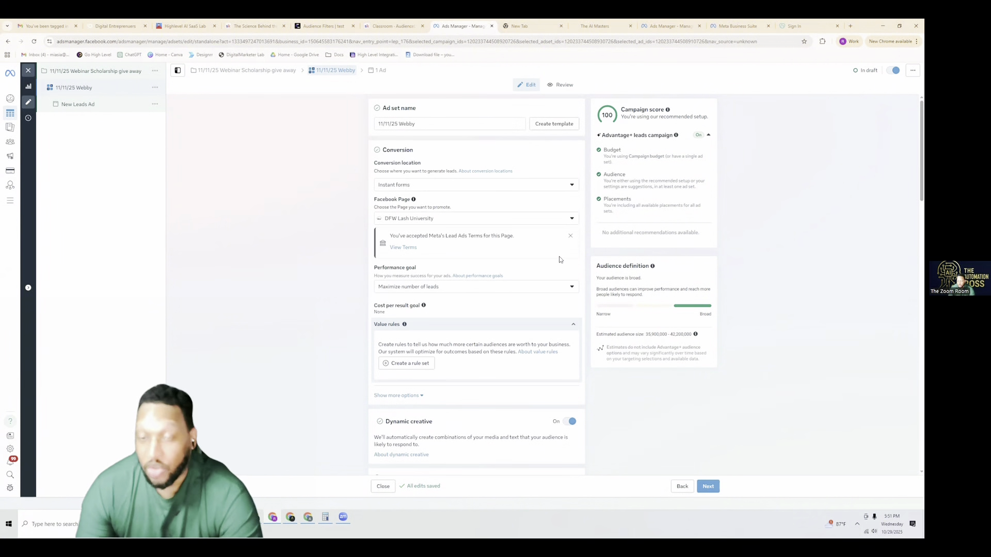